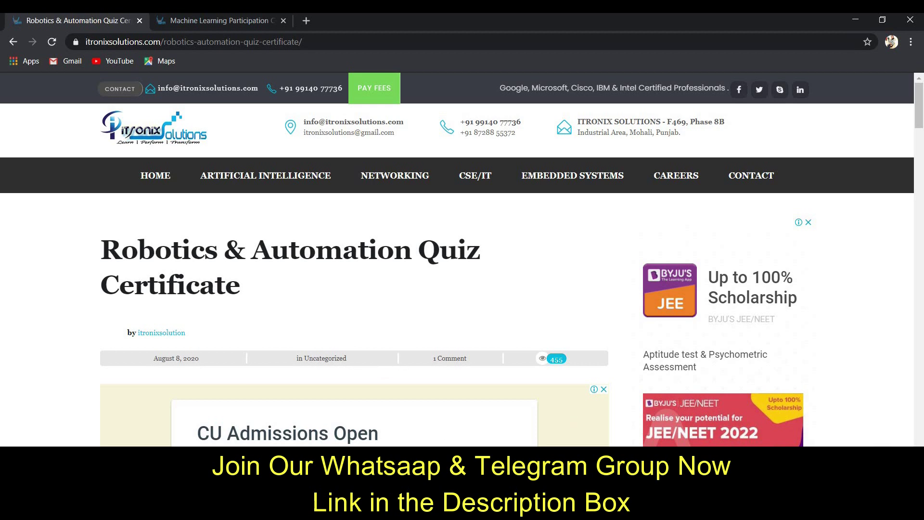
key("alt+Tab")
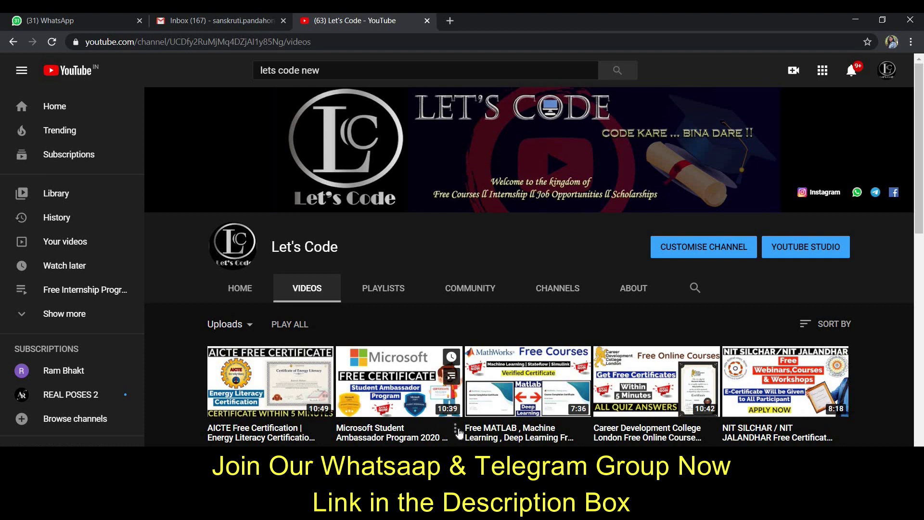
scroll(459, 432, "down", 3)
mouse_move(459, 432)
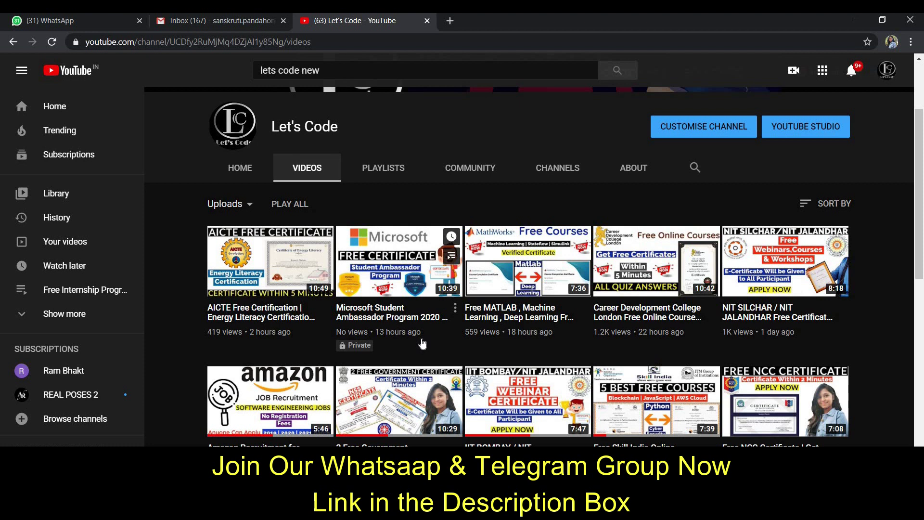
scroll(422, 341, "up", 3)
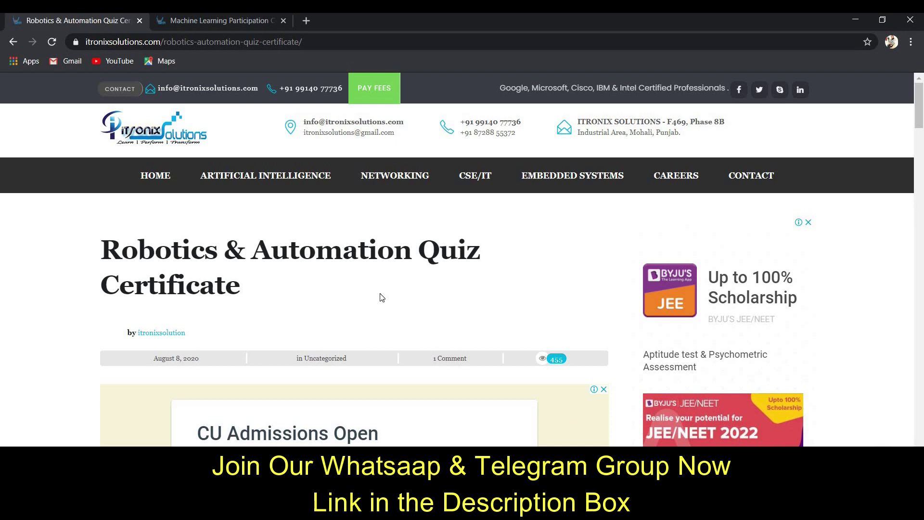
Step: Scroll down to the embedded 'Online Quiz on Robotics and Automation' form and briefly highlight its description
scroll(384, 300, "down", 6)
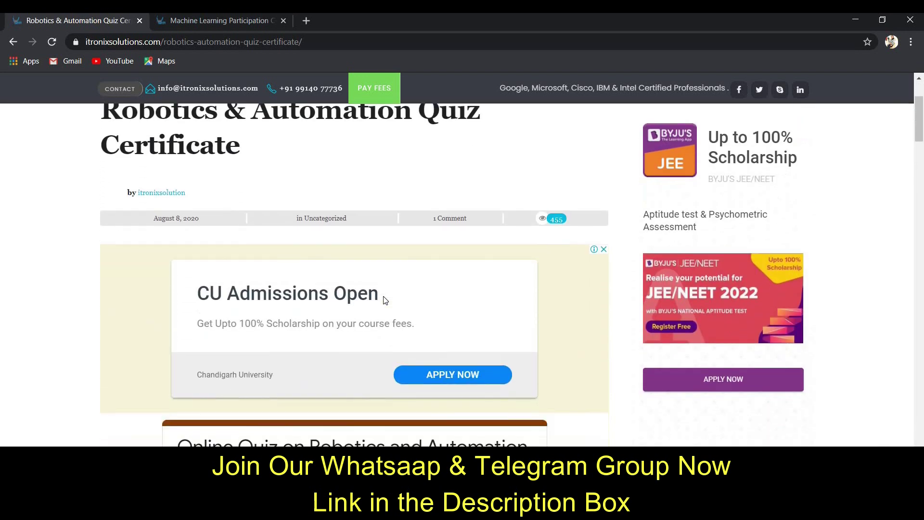
scroll(383, 296, "down", 1)
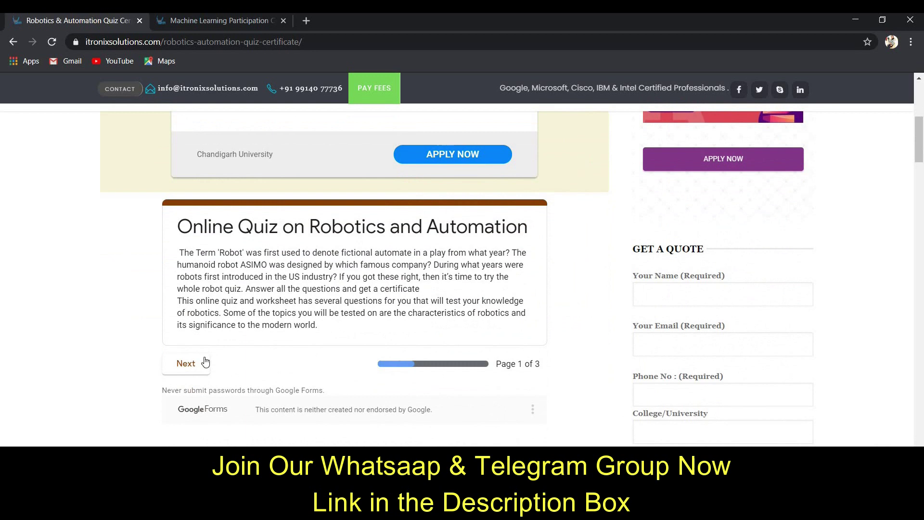
scroll(312, 296, "up", 7)
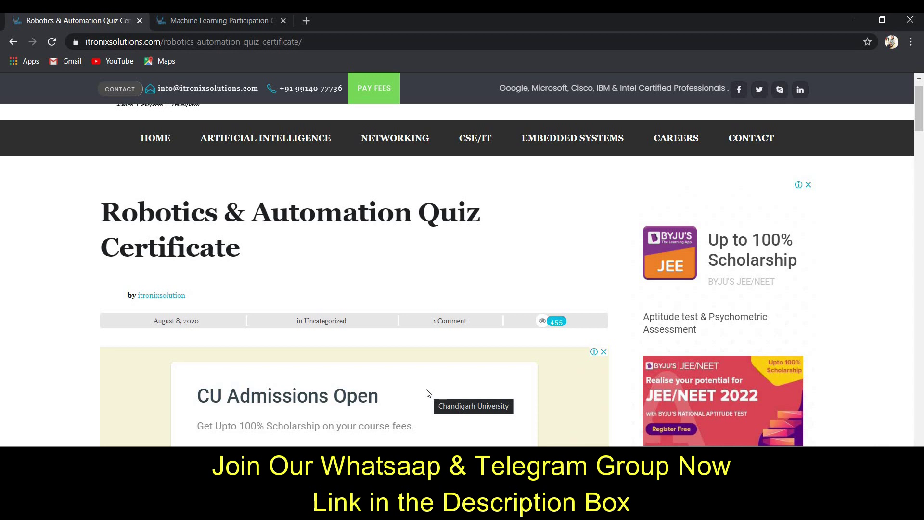
scroll(429, 393, "down", 5)
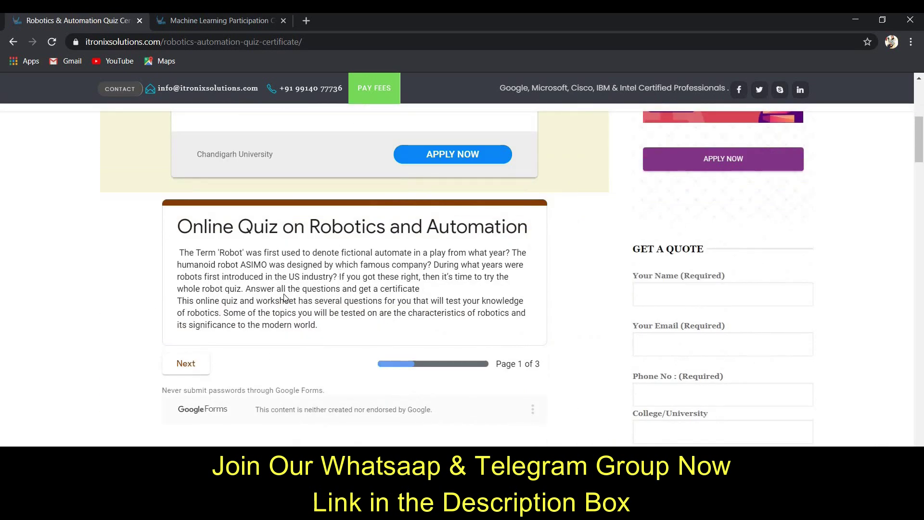
scroll(506, 342, "up", 3)
scroll(507, 342, "down", 5)
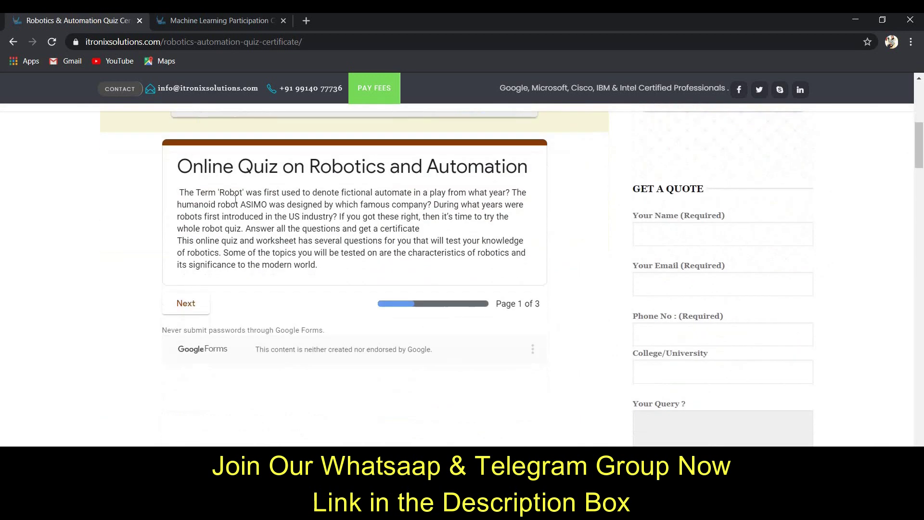
left_click_drag(177, 192, 327, 273)
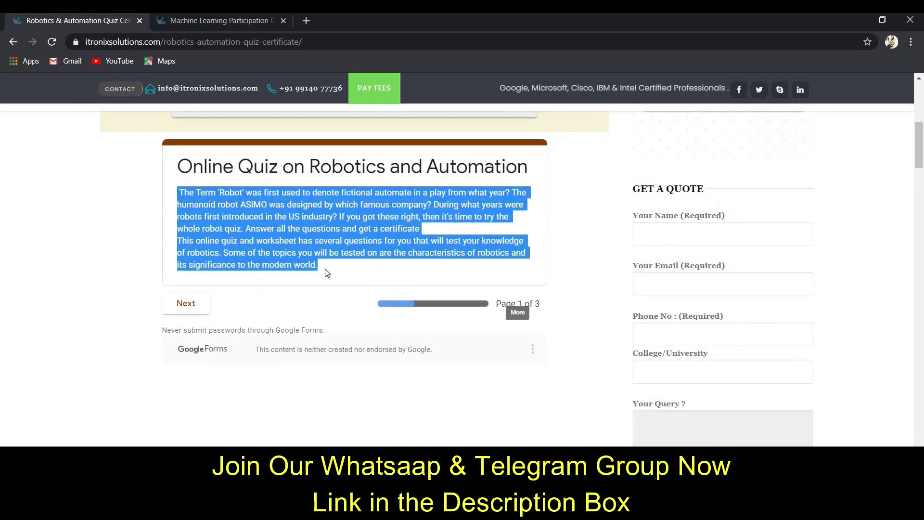
left_click(327, 273)
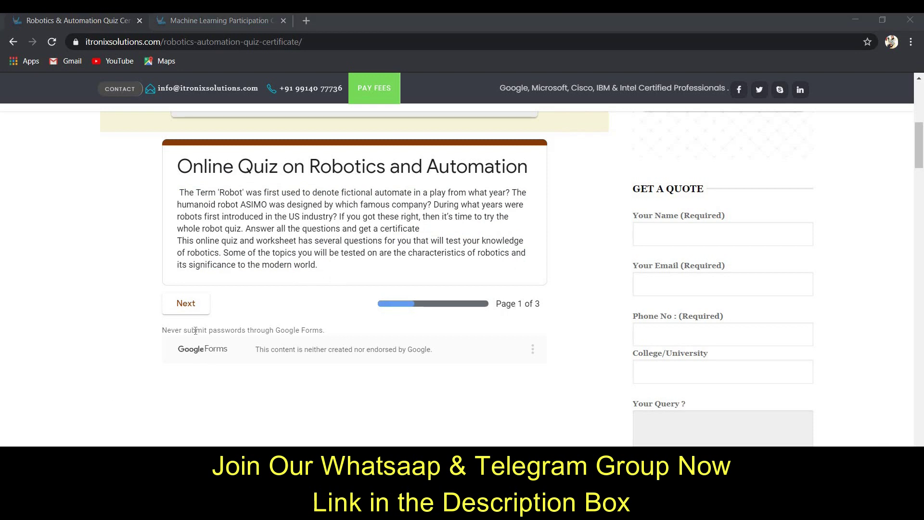
Step: Advance to the Registration page and enter the participant's full name
left_click(186, 306)
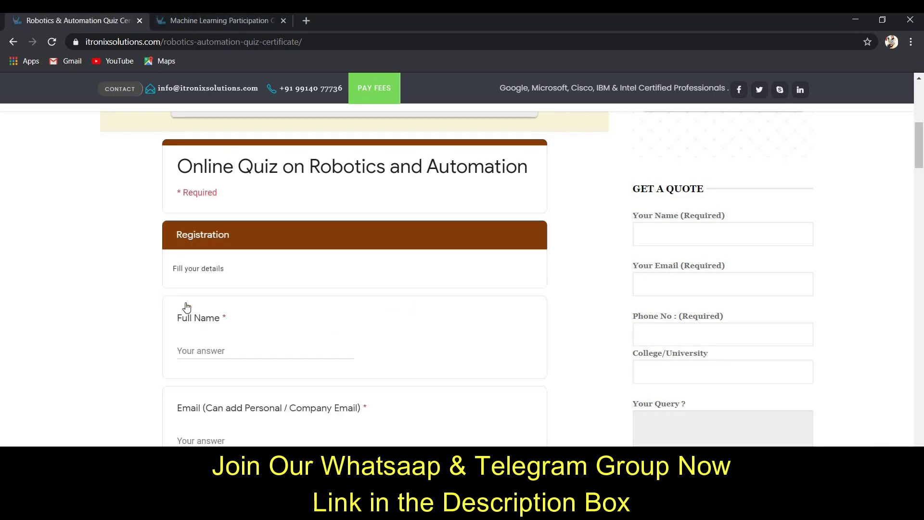
left_click(241, 357)
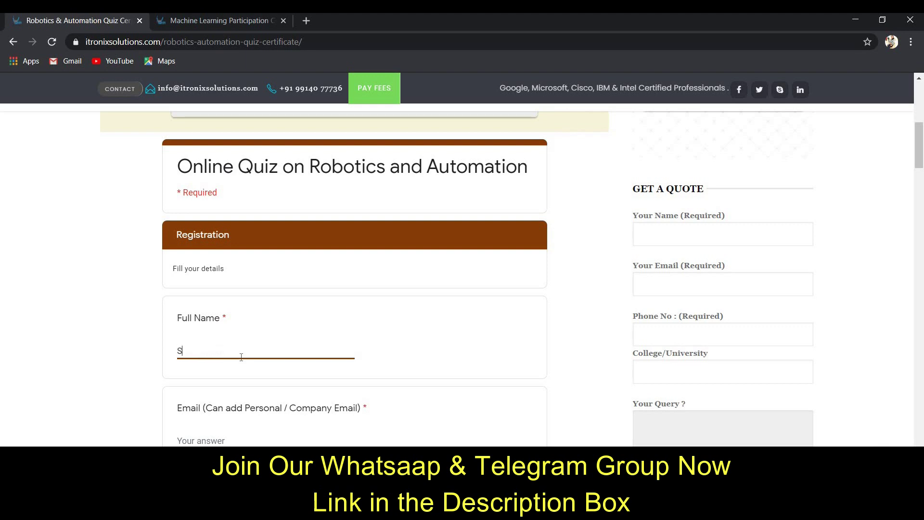
scroll(213, 381, "down", 1)
Step: Enter the participant's e-mail address, correcting the misspelled mail domain
left_click(212, 381)
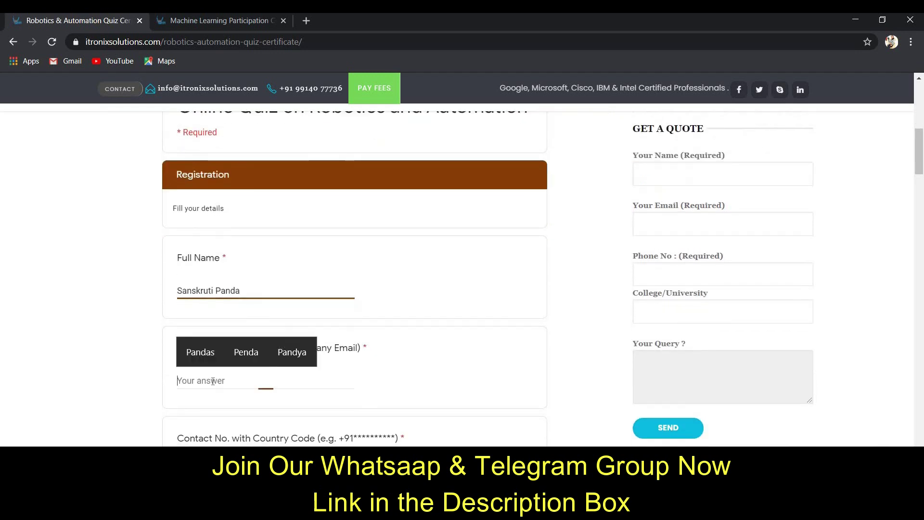
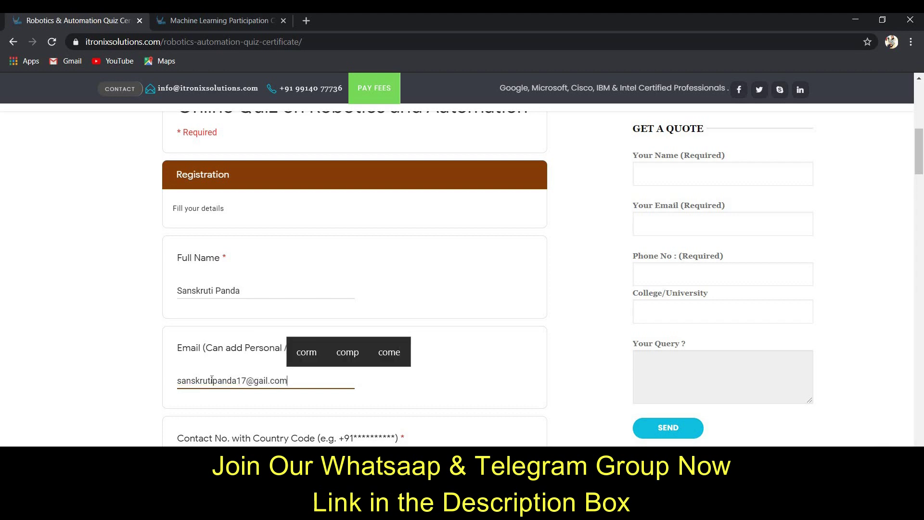
key("Left")
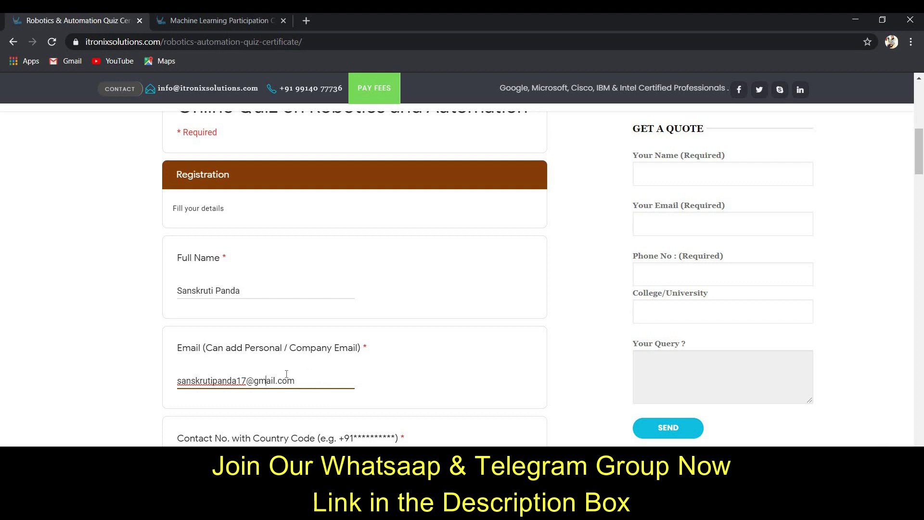
left_click(208, 381)
key("shift+Right")
key("shift+Right")
key("shift+Right")
key("shift+Right")
key("shift+Right")
key("shift+Right")
key("shift+Right")
key("shift+Right")
key("shift+Right")
key("shift+Right")
left_click(315, 385)
Step: Enter the participant's contact number in the Contact No. field
scroll(284, 371, "down", 2)
left_click(233, 346)
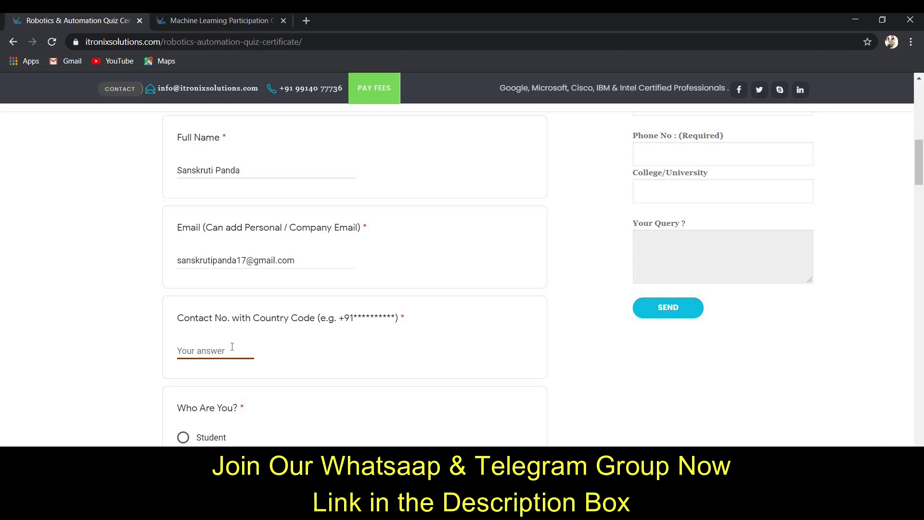
scroll(294, 414, "down", 1)
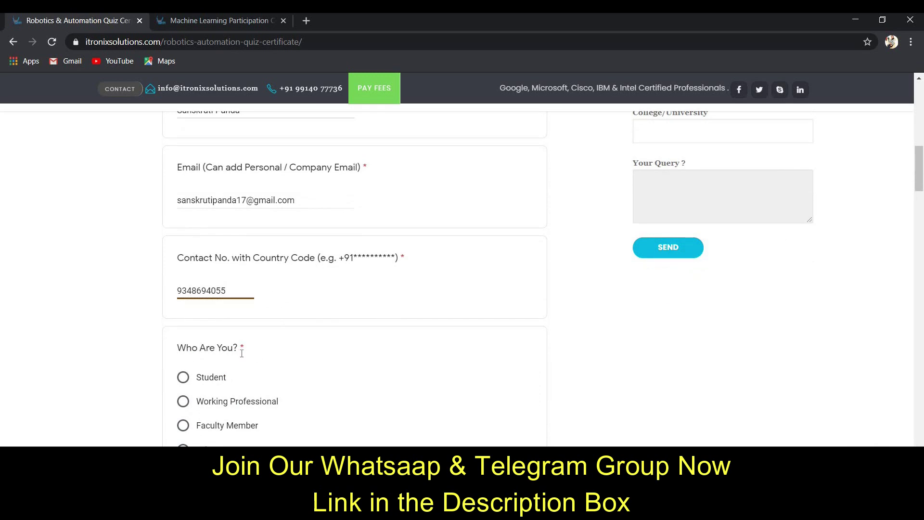
scroll(186, 315, "down", 1)
Step: Mark the respondent as Student and enter GIET University as the college
left_click(183, 316)
scroll(210, 351, "down", 2)
left_click(220, 364)
type("G")
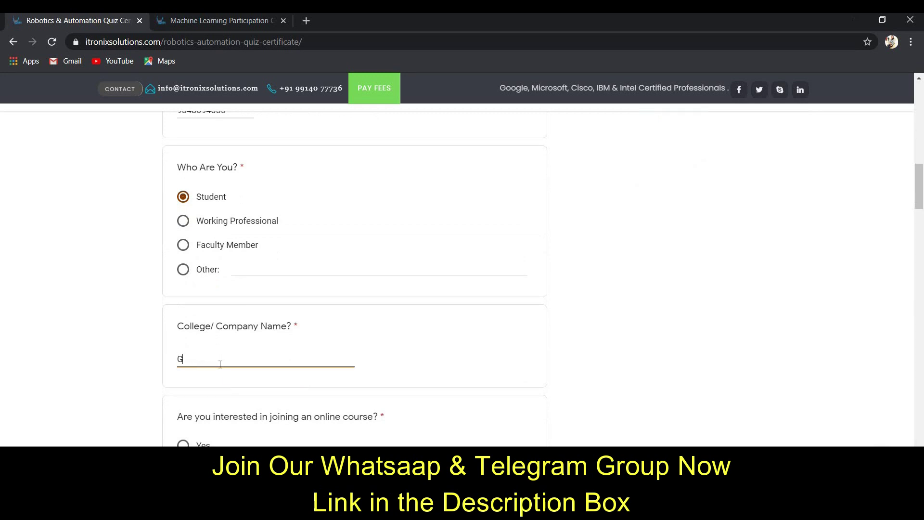
type("IET ")
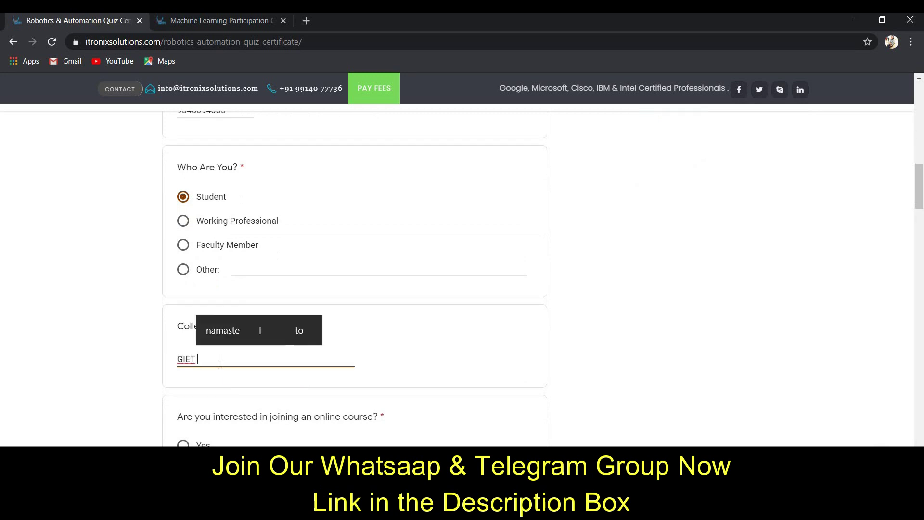
type("University")
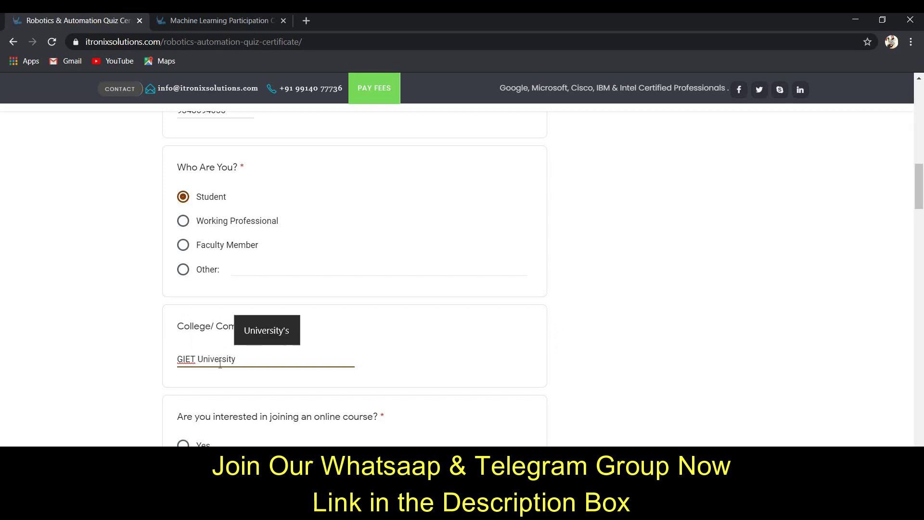
Step: Answer Yes to an online course, give RPA as the course, and continue to the questions
scroll(220, 364, "down", 3)
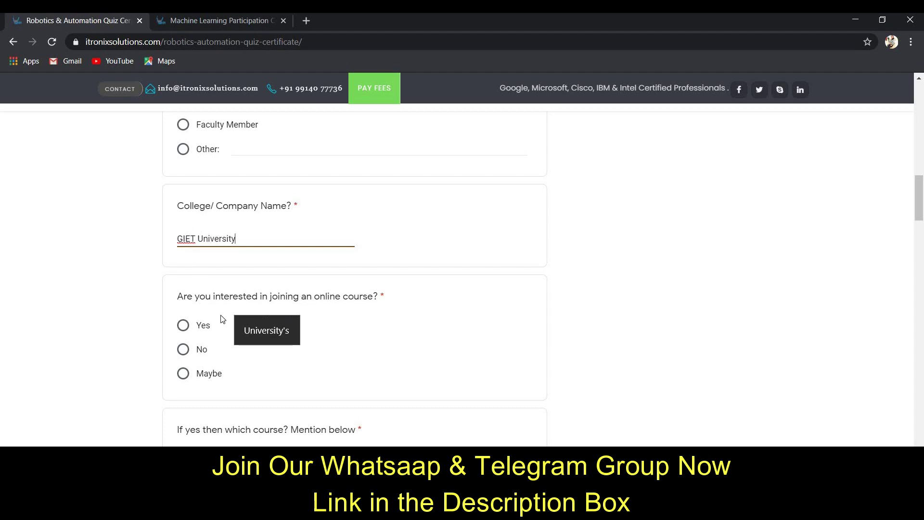
left_click(183, 325)
scroll(217, 350, "down", 2)
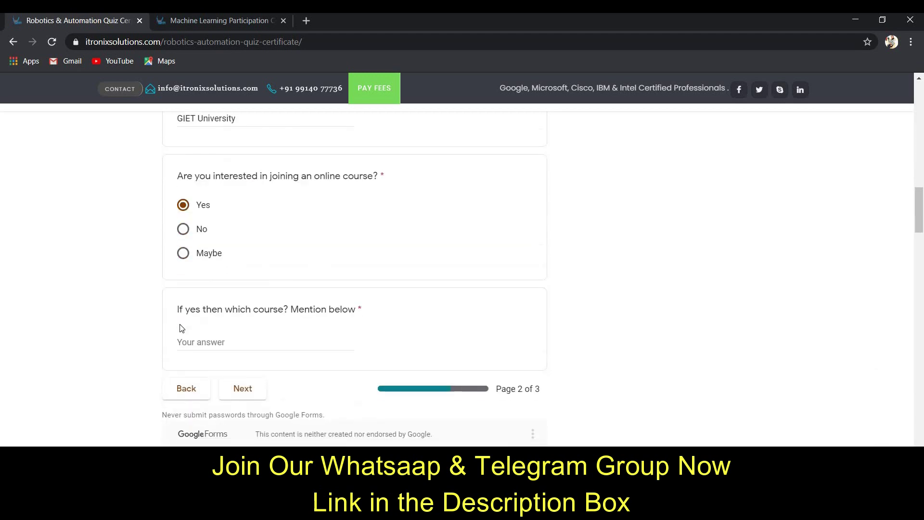
left_click(270, 346)
type("RPA")
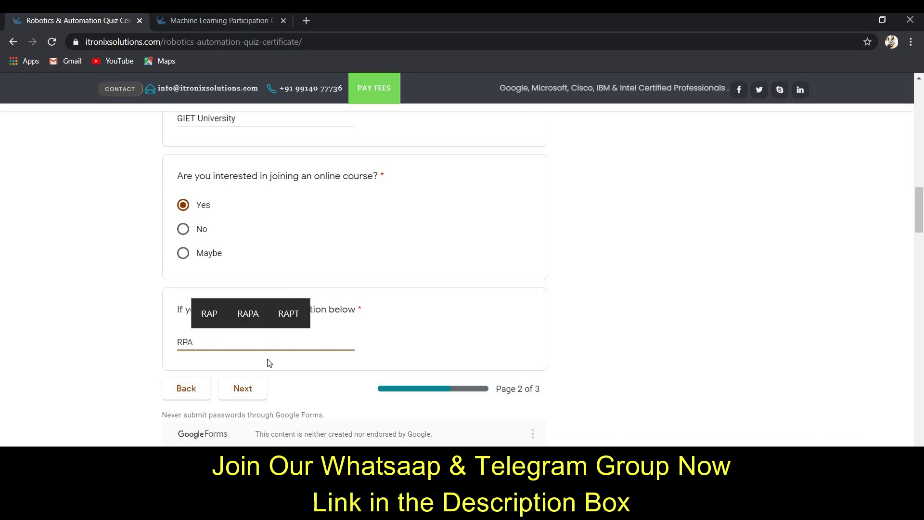
left_click(243, 388)
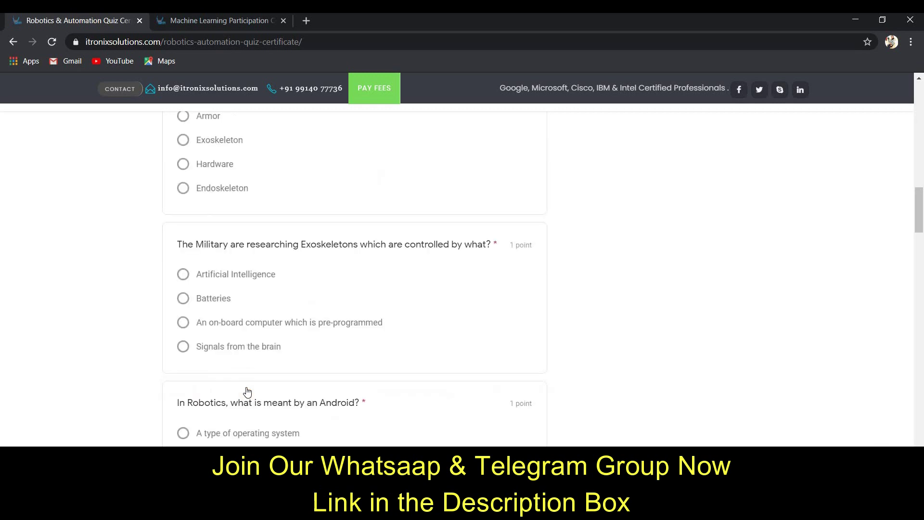
Step: Answer True for the robota question and 'a reprogrammable, multifunctional manipulator' for the definition
scroll(242, 381, "up", 15)
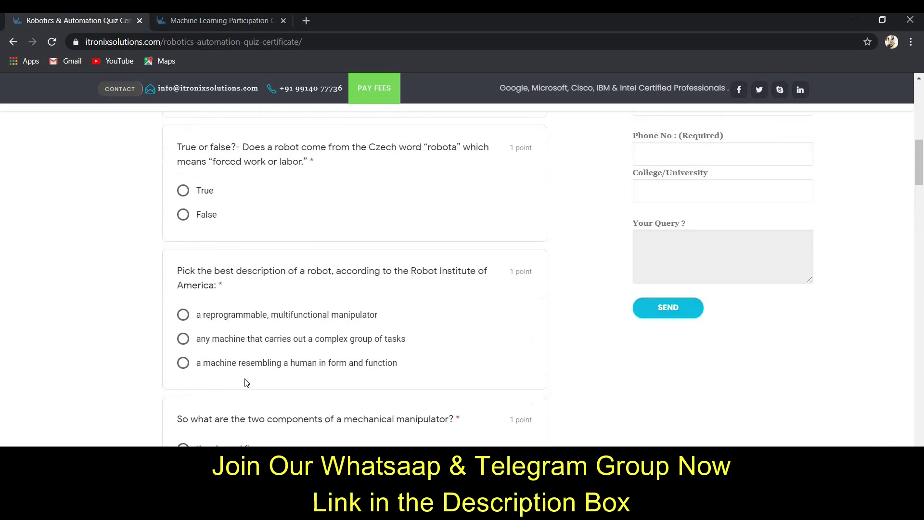
scroll(245, 378, "down", 3)
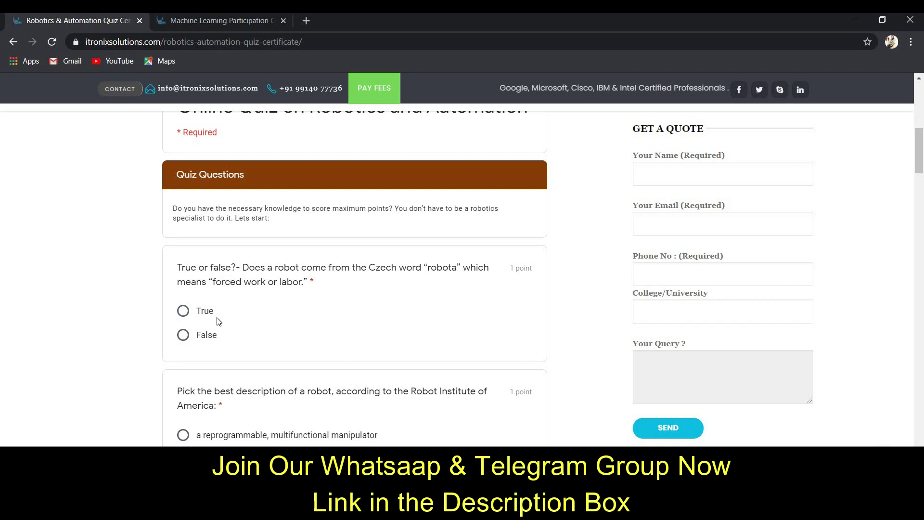
left_click(183, 310)
scroll(240, 356, "down", 3)
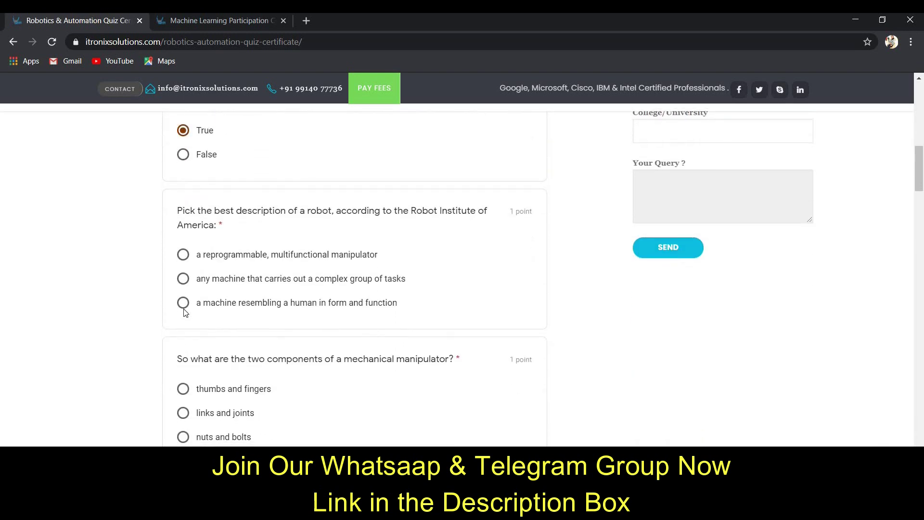
left_click(186, 256)
Step: Choose links and joints, Exoskeleton, and Signals from the brain for the next three questions
scroll(361, 301, "down", 3)
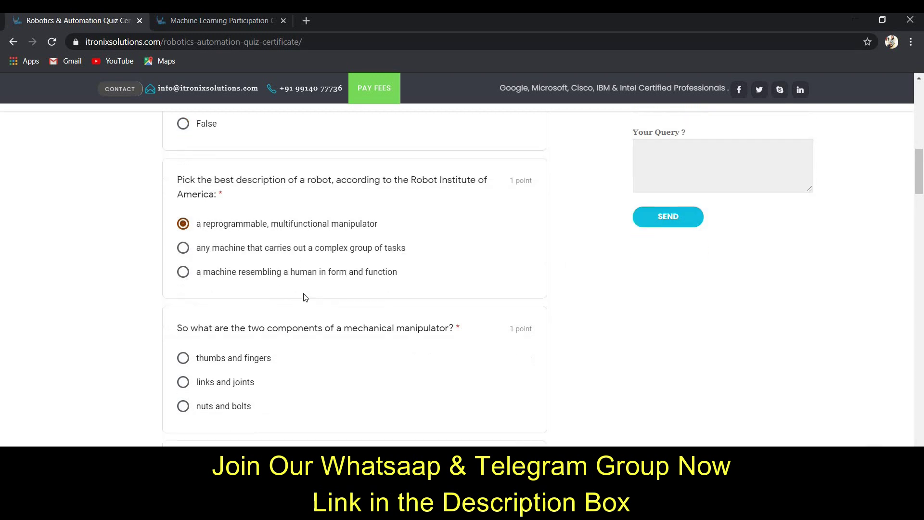
left_click(182, 293)
scroll(224, 323, "down", 3)
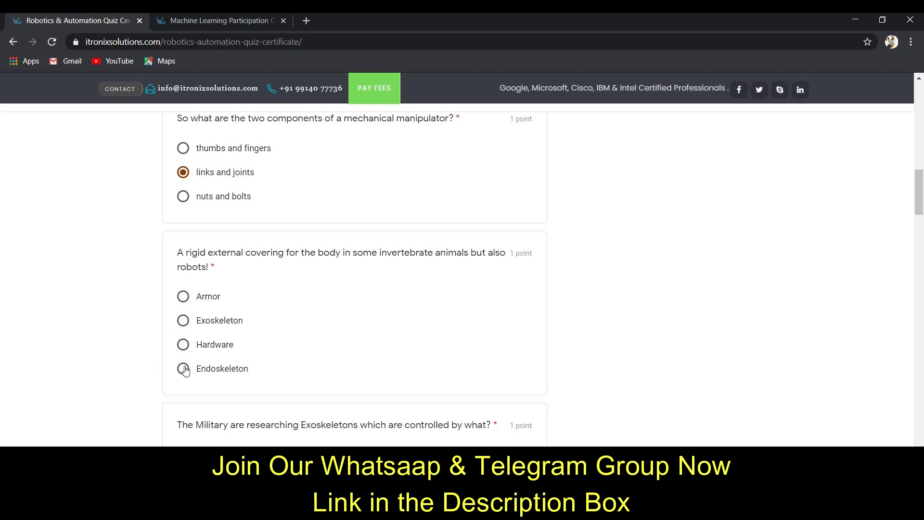
left_click(187, 326)
scroll(289, 362, "down", 1)
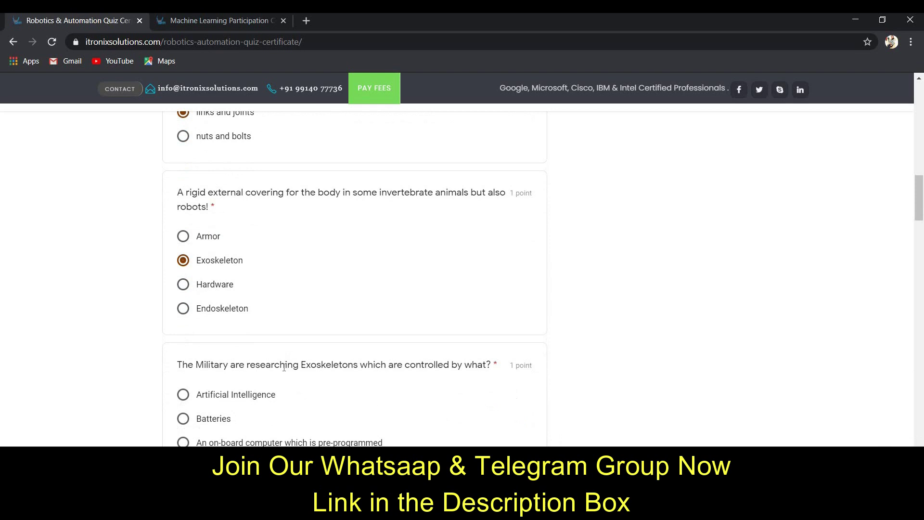
scroll(181, 400, "down", 1)
left_click(180, 409)
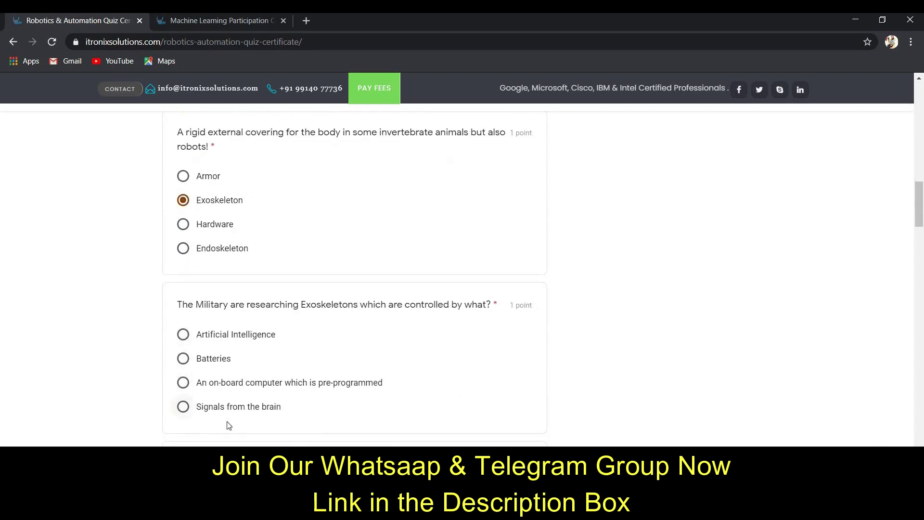
Step: Answer Android as the human-looking robot, Sensors as input devices, and Automation for the blank
scroll(249, 428, "down", 2)
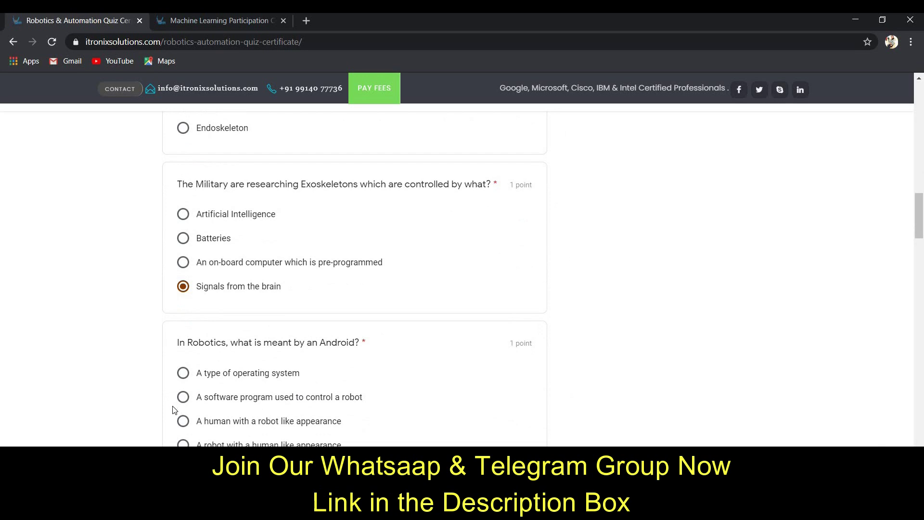
left_click(268, 434)
scroll(268, 433, "down", 2)
scroll(268, 433, "down", 2)
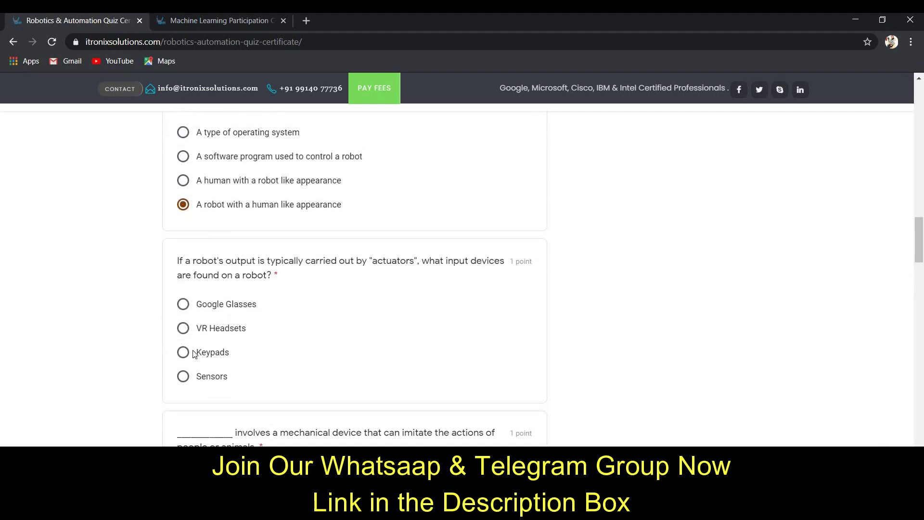
left_click(184, 377)
scroll(178, 387, "down", 2)
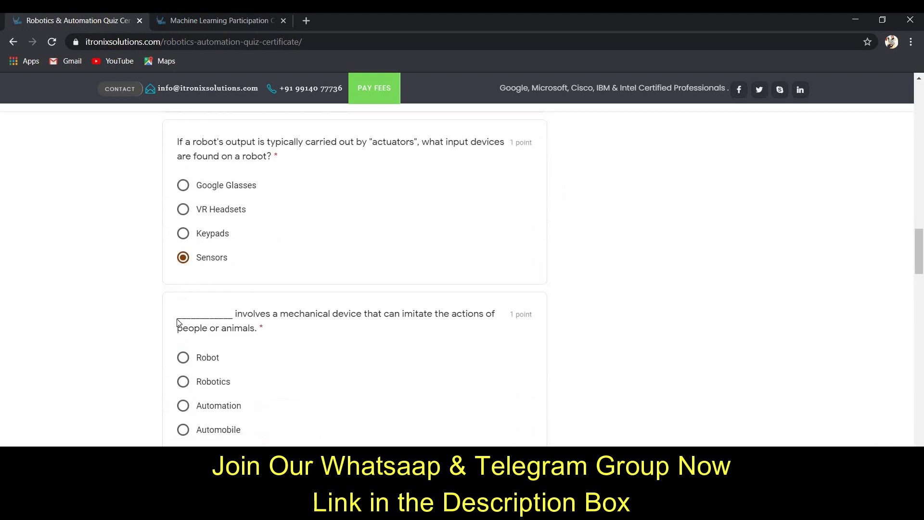
left_click(183, 404)
Step: Answer Dangerous or unpleasant for first-generation robots and submit the robotics quiz
scroll(205, 380, "down", 3)
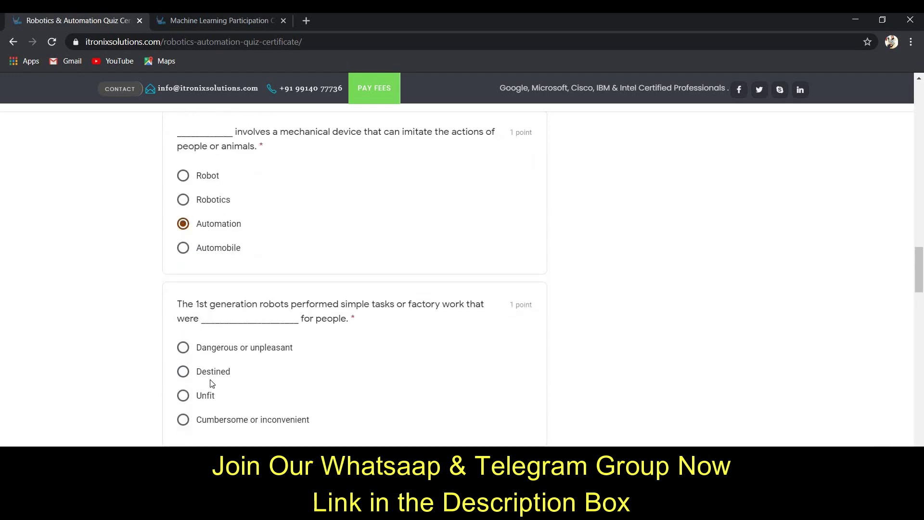
left_click(184, 348)
scroll(216, 365, "down", 2)
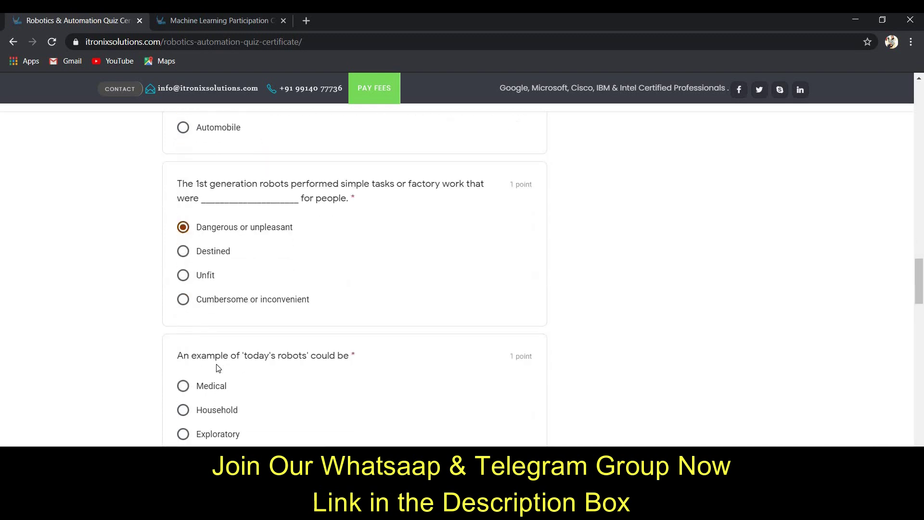
scroll(223, 305, "down", 2)
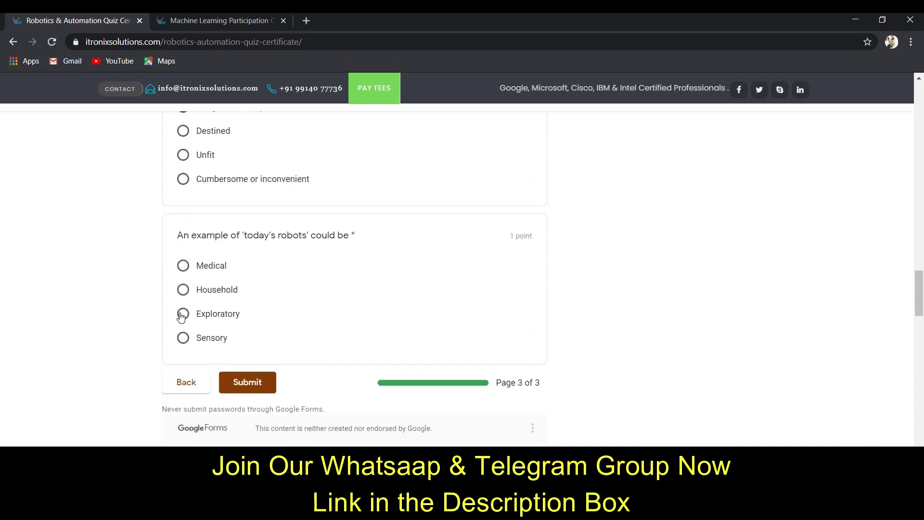
left_click(247, 382)
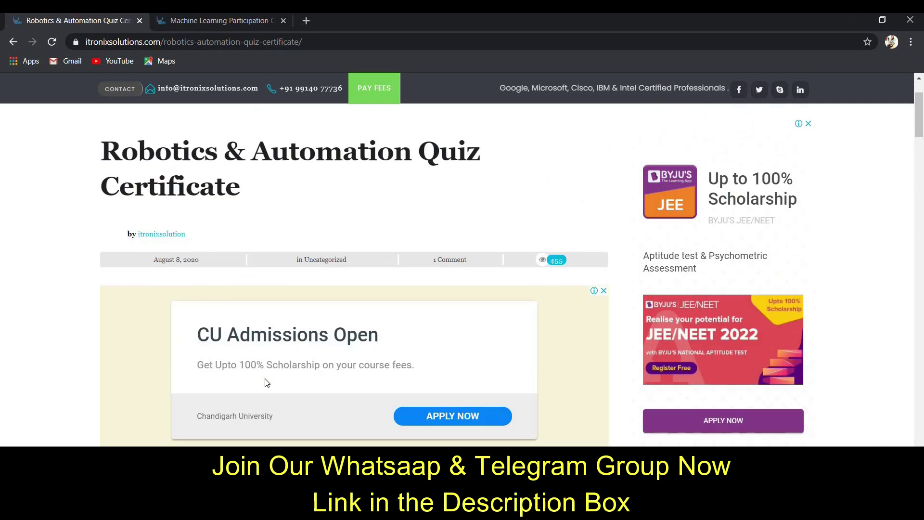
scroll(226, 366, "down", 4)
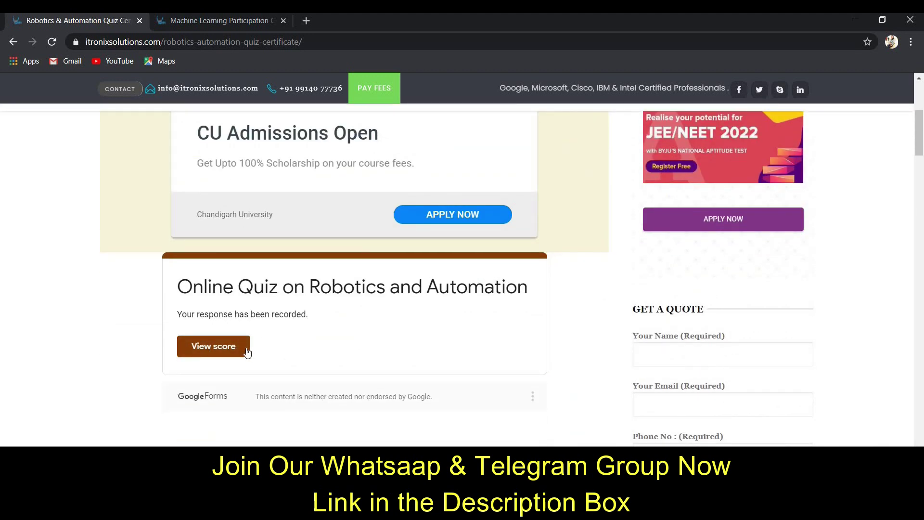
Step: View the quiz score page, check the 10/10 total and graded answers, then switch windows
left_click(227, 347)
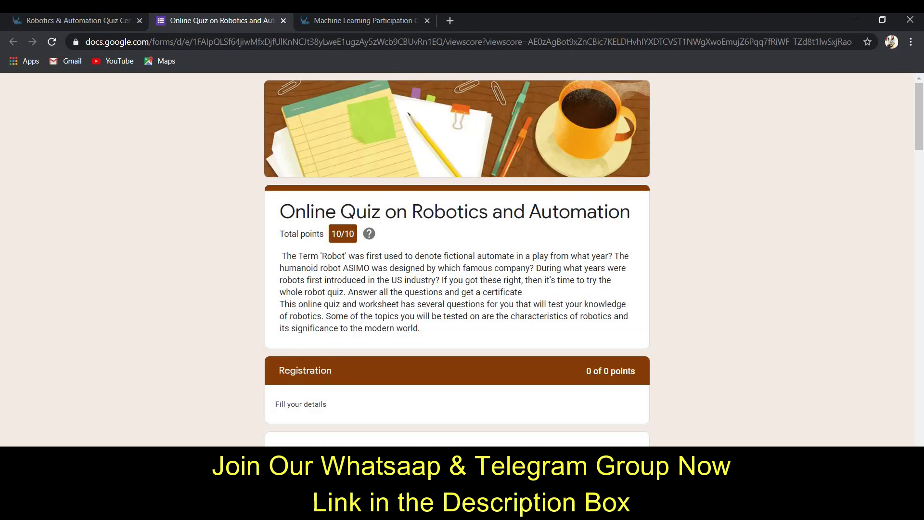
left_click_drag(356, 234, 357, 236)
left_click(415, 283)
scroll(413, 289, "down", 10)
scroll(317, 293, "down", 20)
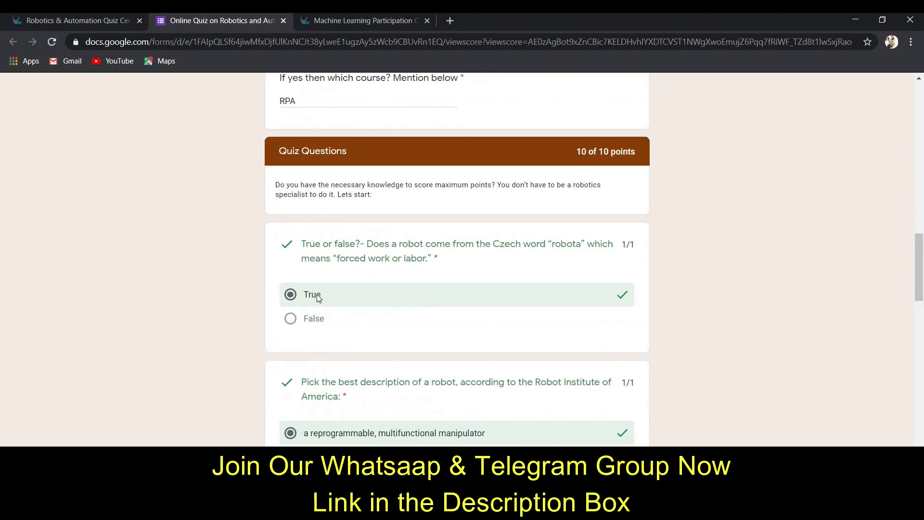
scroll(316, 291, "down", 12)
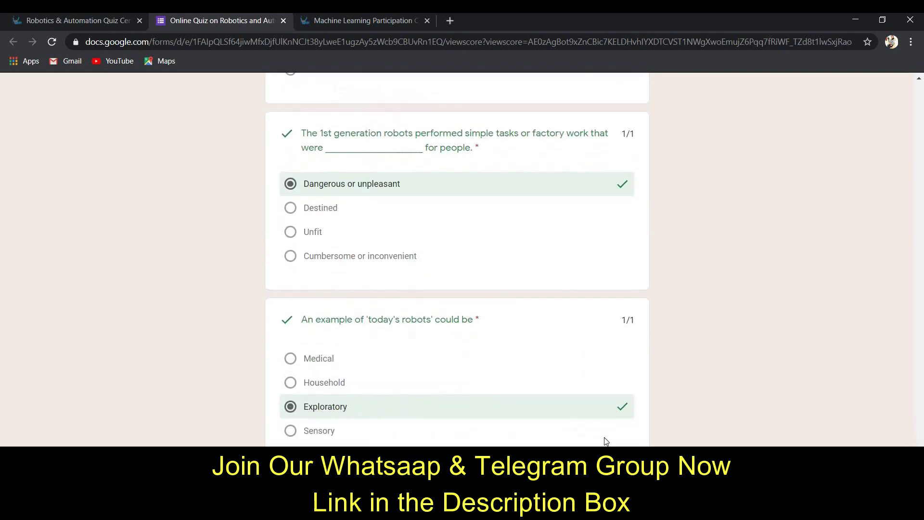
key("Home")
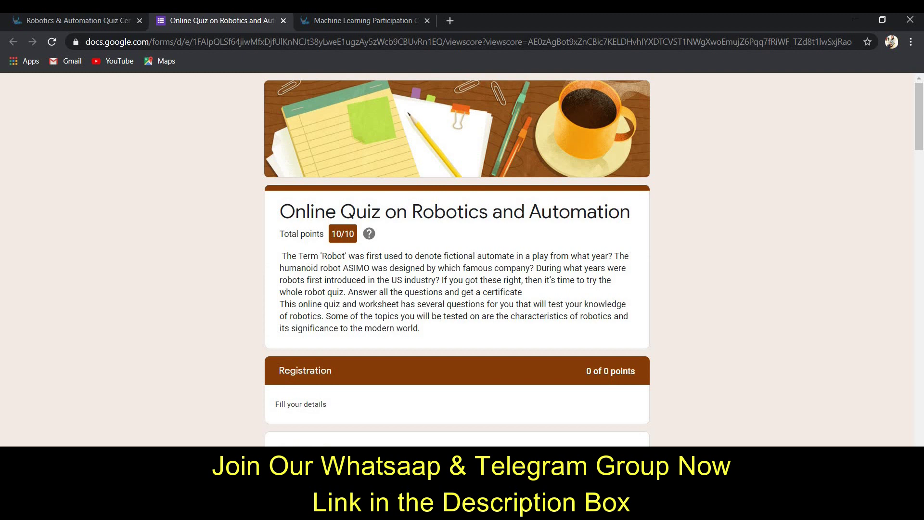
key("alt+Tab")
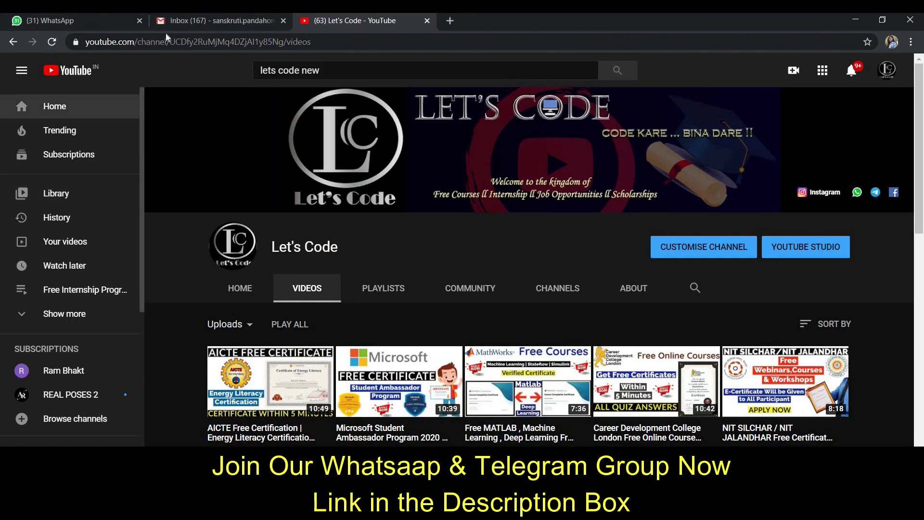
Step: Refresh the Gmail inbox, open the Robotics & Automation Certificate email, and download its PDF
left_click(186, 19)
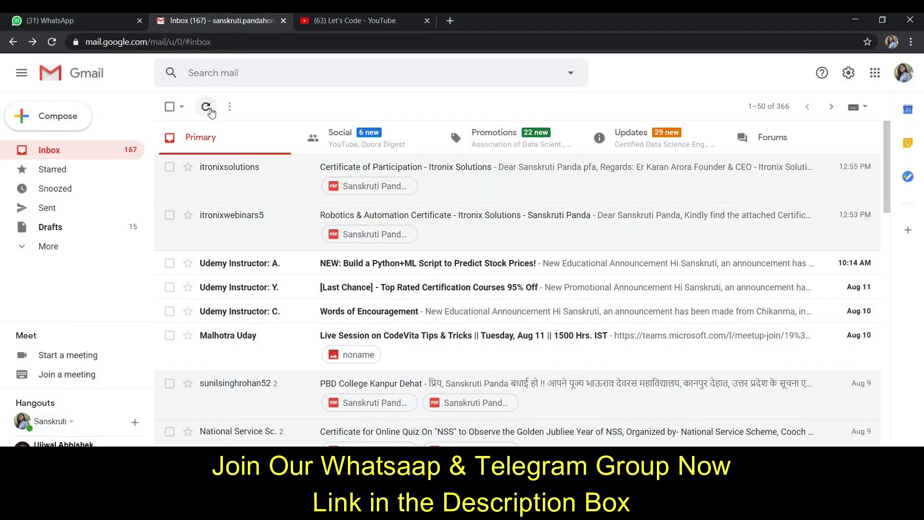
left_click(205, 107)
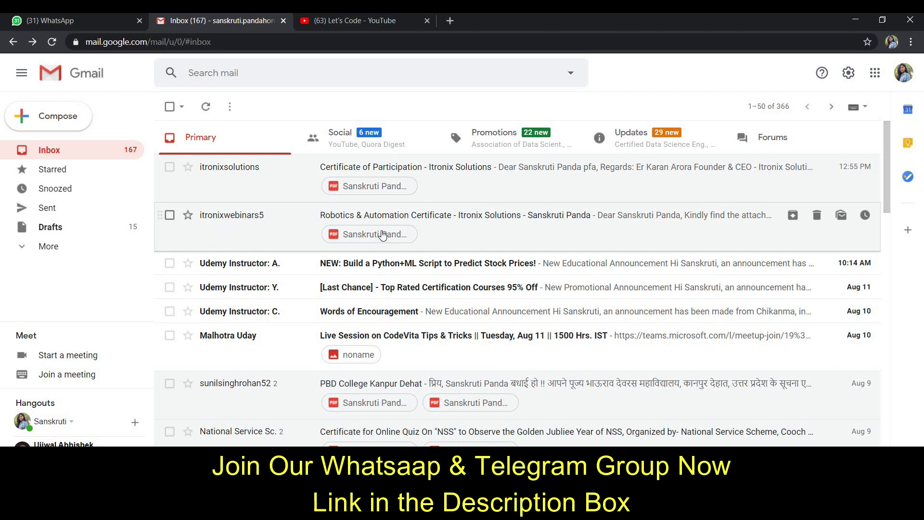
left_click(509, 237)
mouse_move(221, 354)
left_click(224, 354)
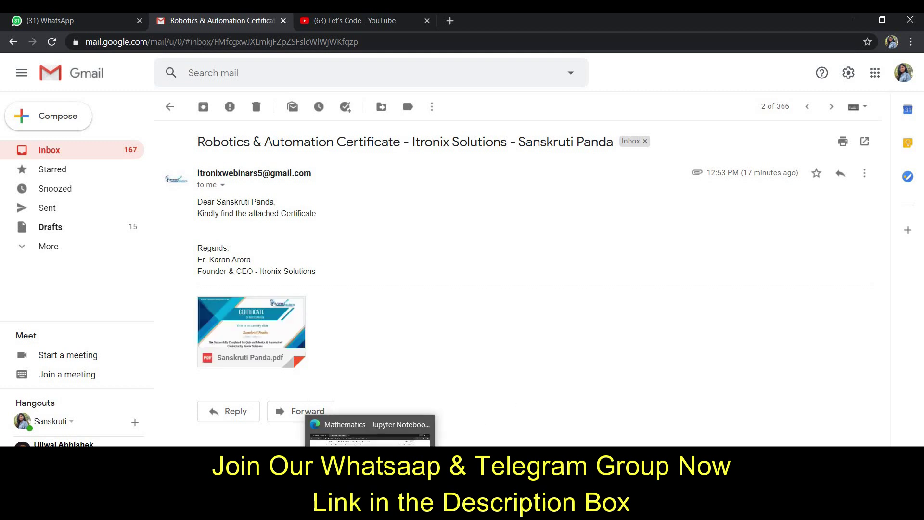
Step: Open the downloaded rpa.pdf from the Downloads folder and zoom out on it
left_click(370, 433)
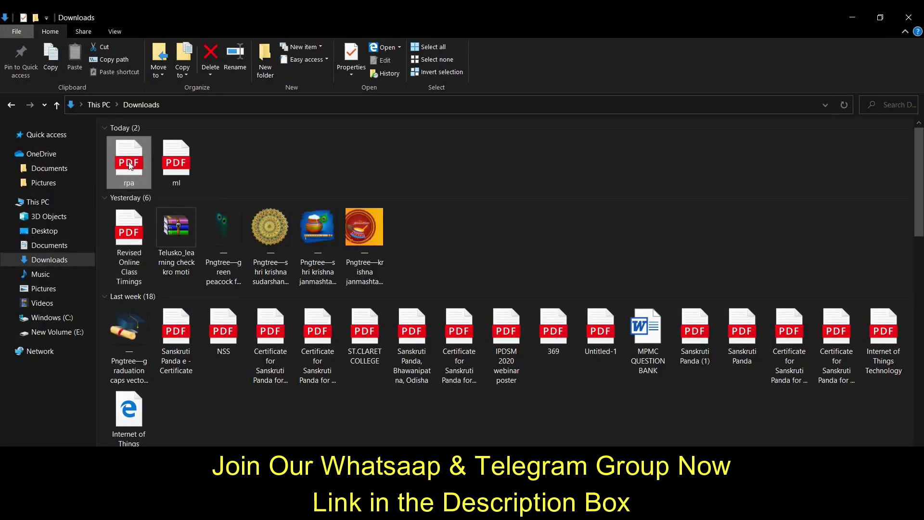
double_click(128, 163)
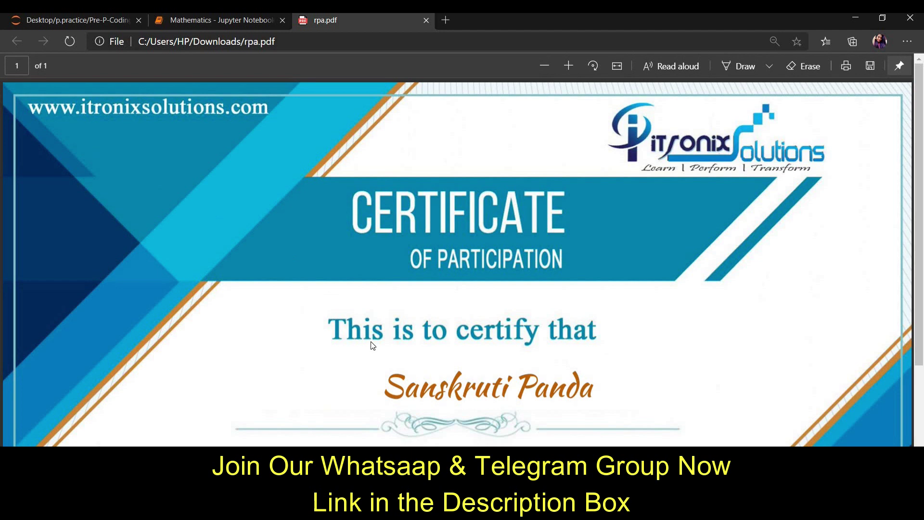
key("ctrl+minus")
key("ctrl+minus")
key("ctrl+minus")
key("ctrl+minus")
key("ctrl+minus")
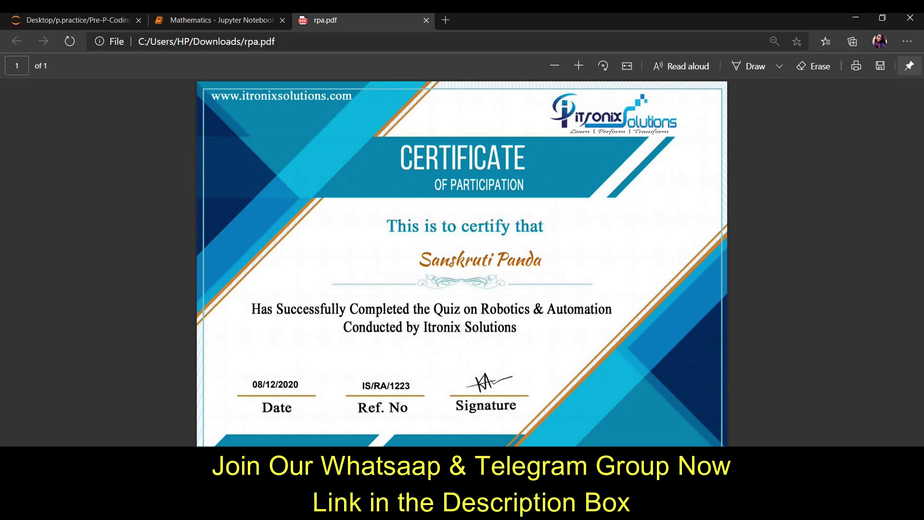
Step: Return to the Robotics & Automation Certificate email in the Chrome Gmail window
left_click(459, 509)
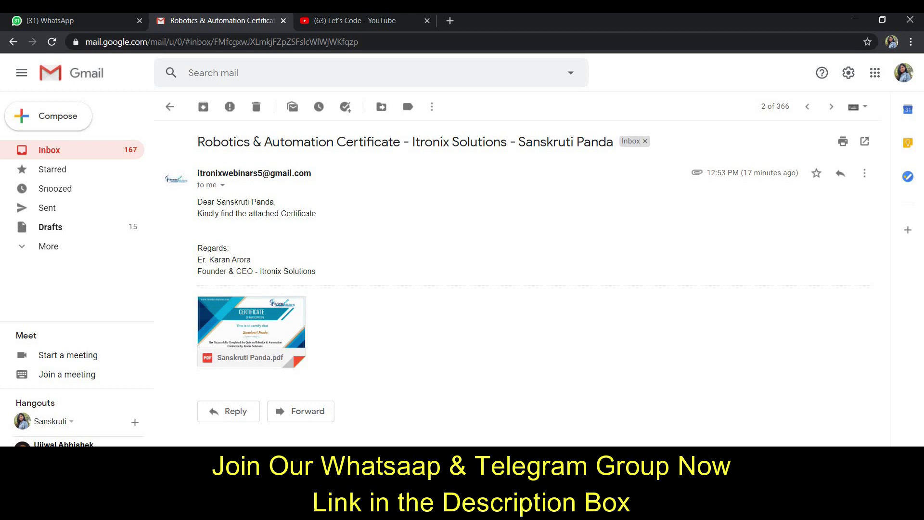
Step: Switch to the Machine Learning Participation page and scroll down to the form's Full Name field
key("alt+Tab")
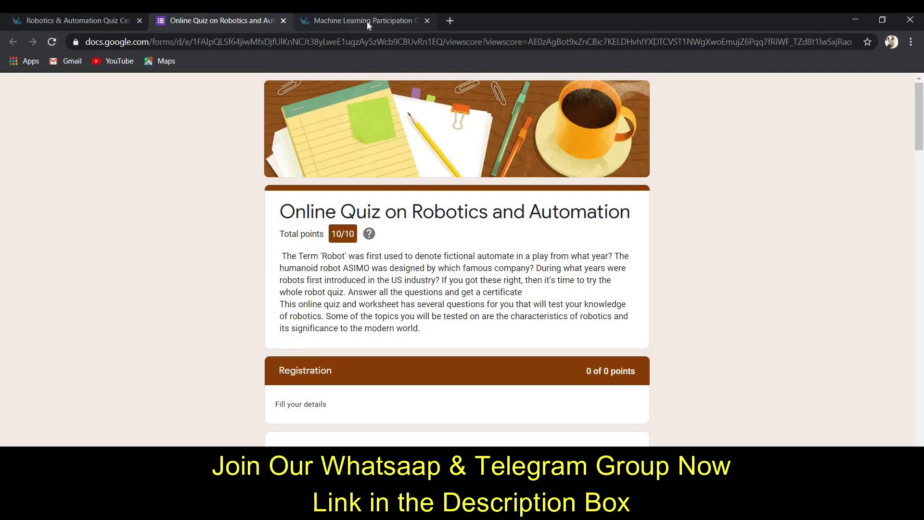
left_click(367, 22)
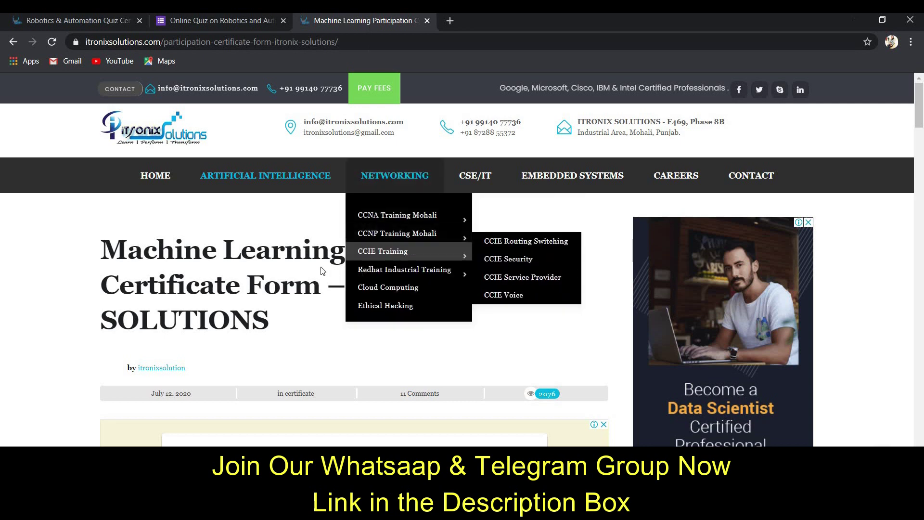
scroll(178, 283, "down", 7)
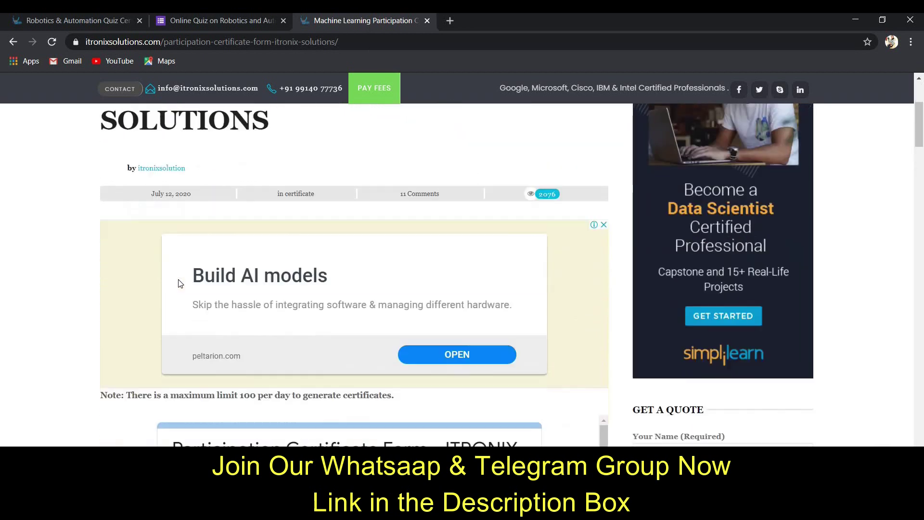
scroll(146, 316, "up", 1)
scroll(125, 326, "down", 3)
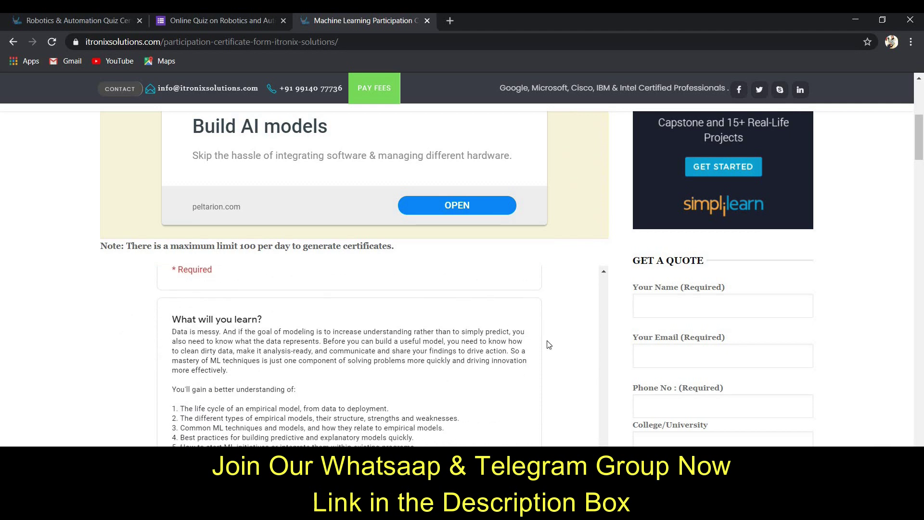
scroll(828, 336, "down", 4)
scroll(449, 330, "up", 5)
scroll(450, 330, "down", 8)
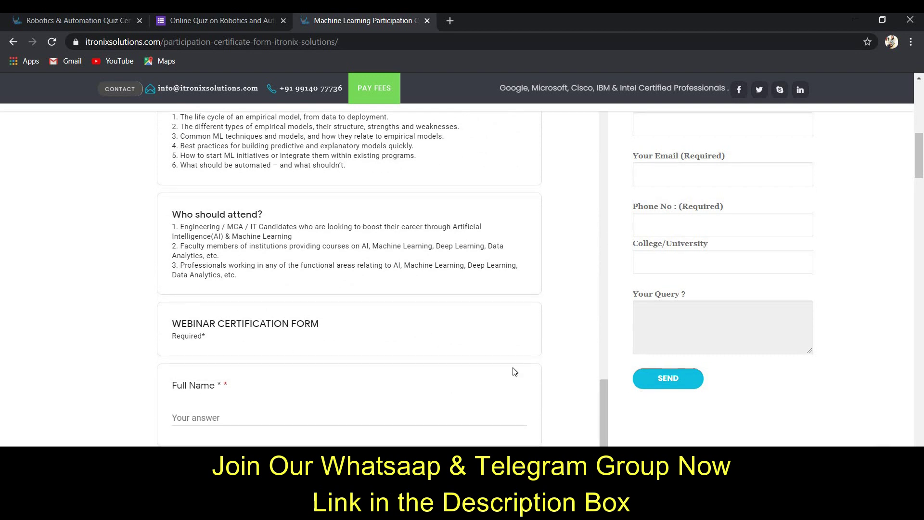
scroll(304, 291, "down", 3)
Step: Enter the participant's full name and e-mail address in the webinar form
left_click(298, 294)
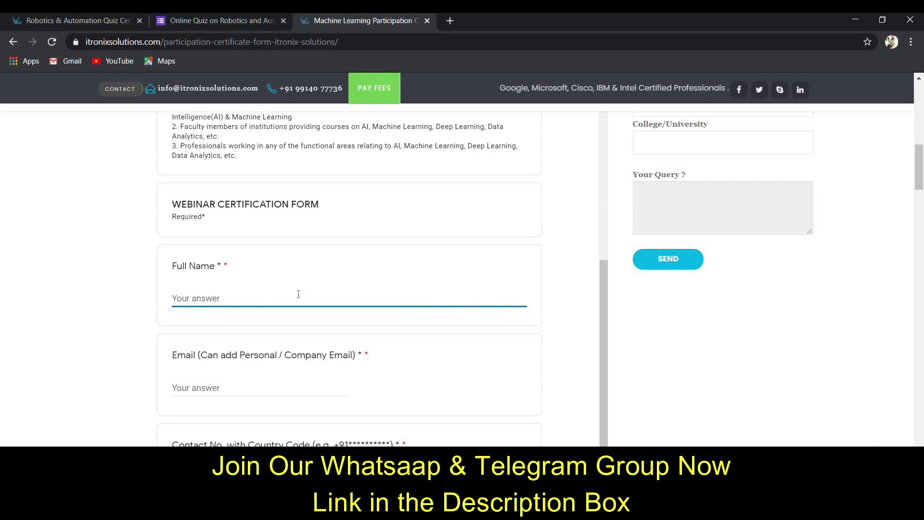
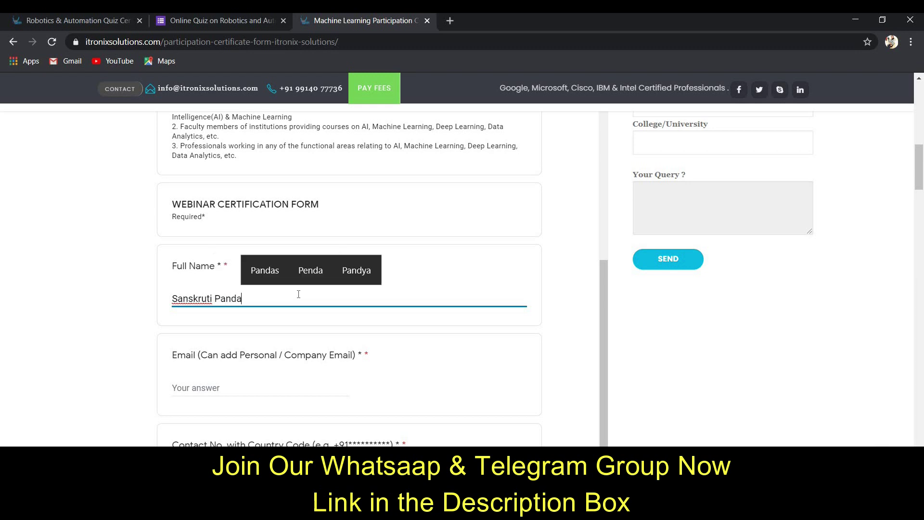
scroll(237, 332, "down", 1)
left_click(235, 332)
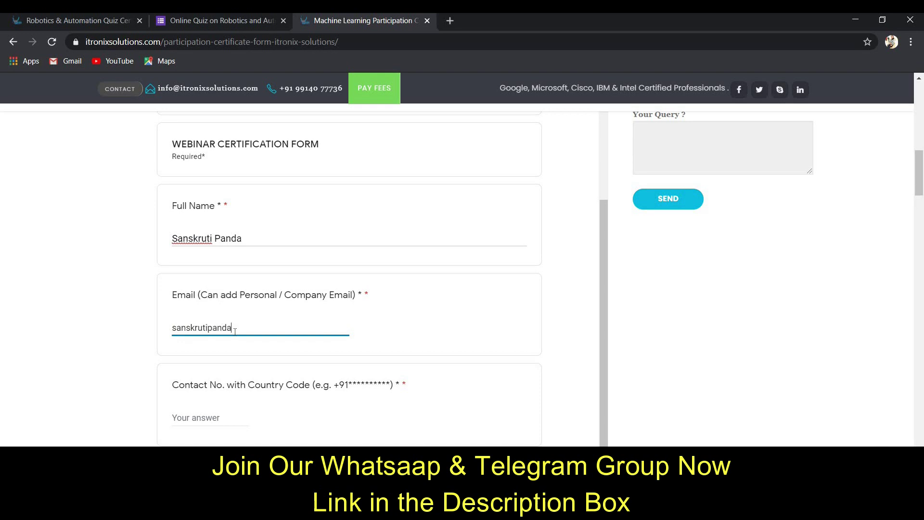
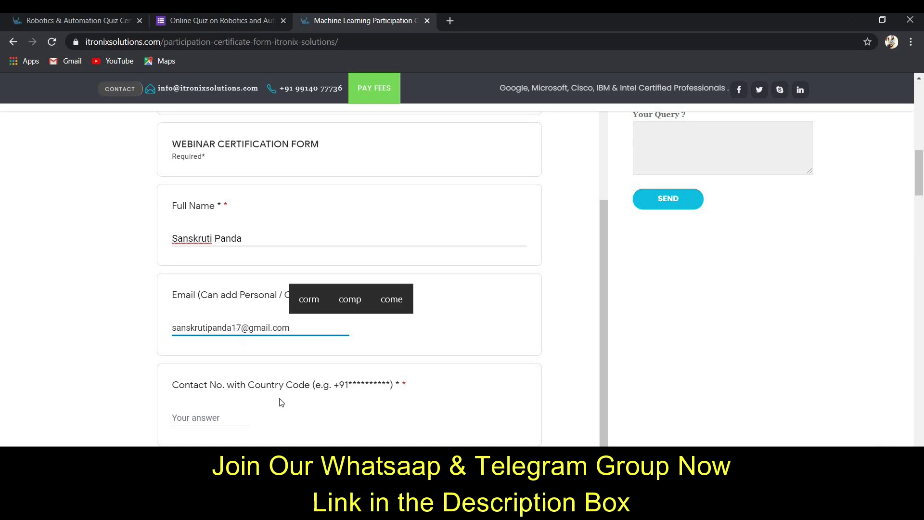
Step: Enter the participant's contact number
left_click(227, 422)
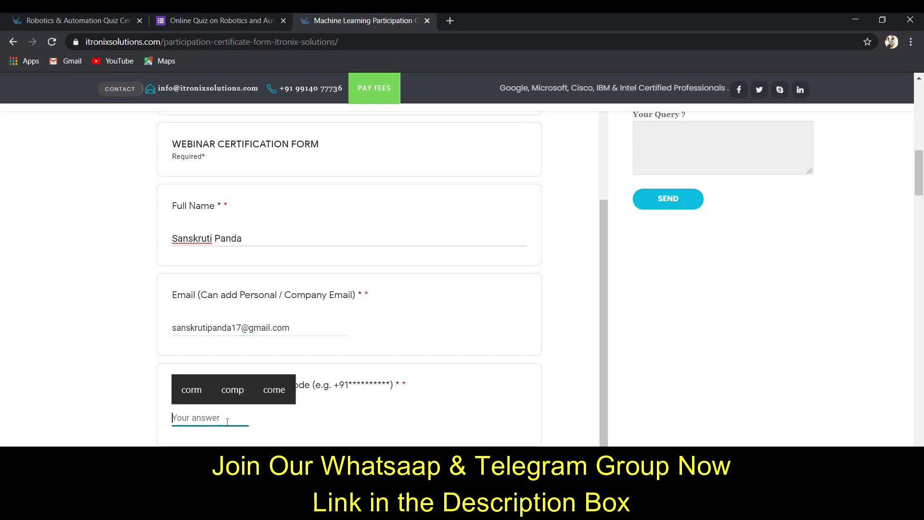
type("934")
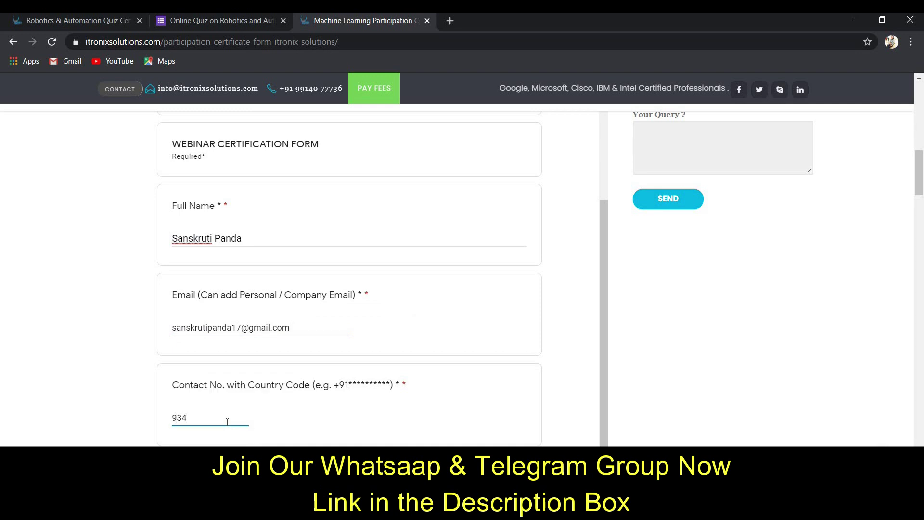
type("8")
type("55")
scroll(212, 425, "down", 1)
scroll(192, 407, "down", 1)
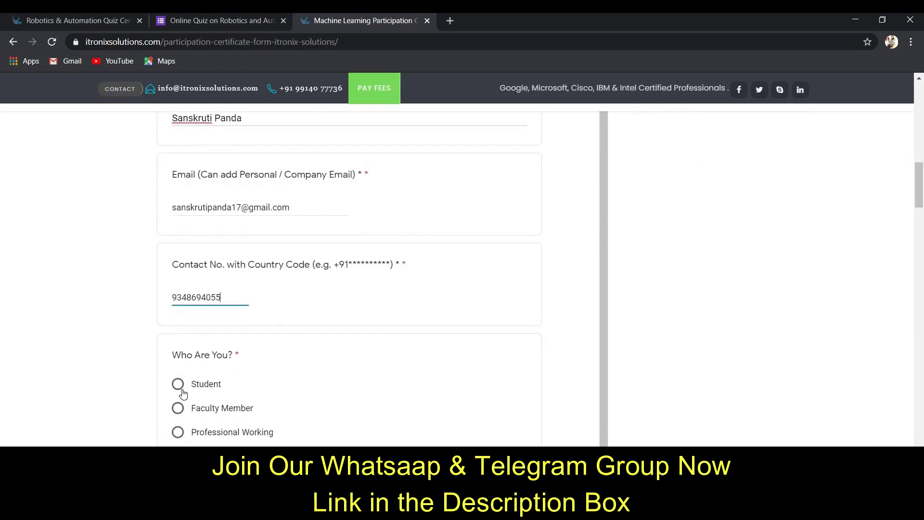
Step: Mark Student, enter GIET University as college, and start the degree and semester answer
left_click(239, 392)
scroll(239, 392, "down", 3)
left_click(221, 362)
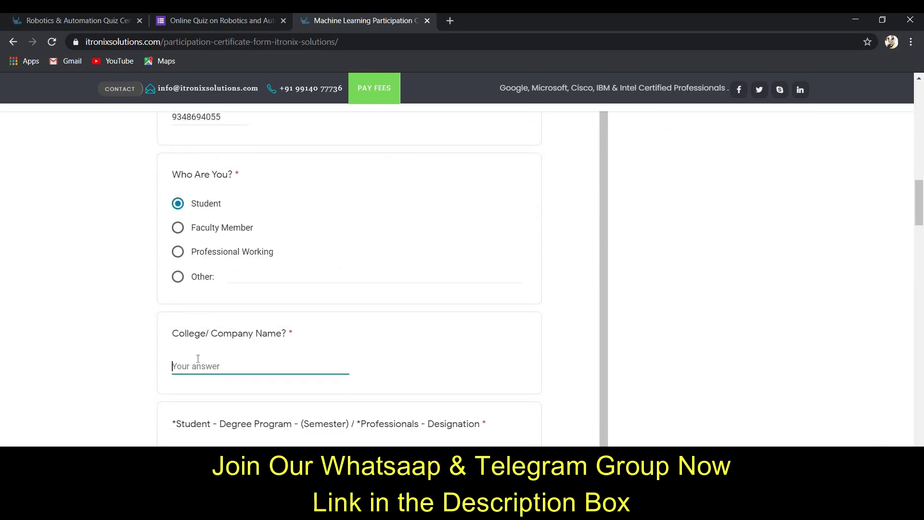
type("GI")
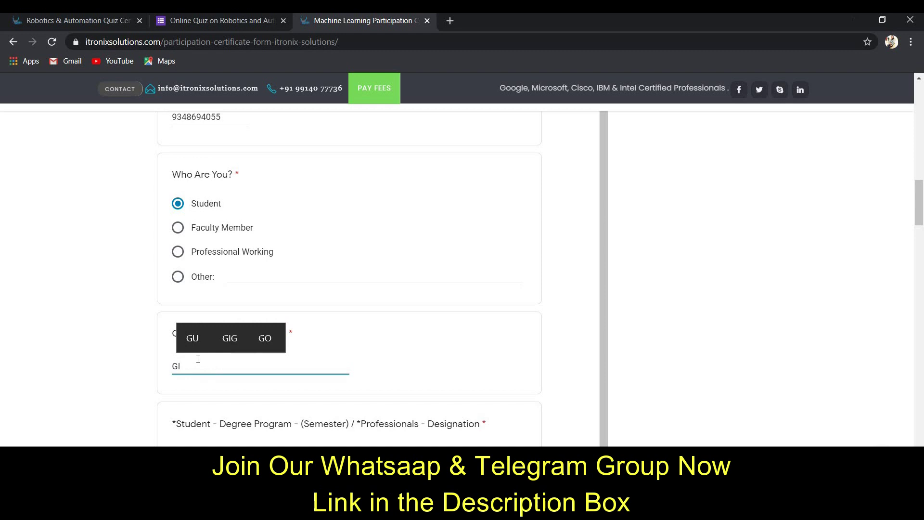
type("ET U")
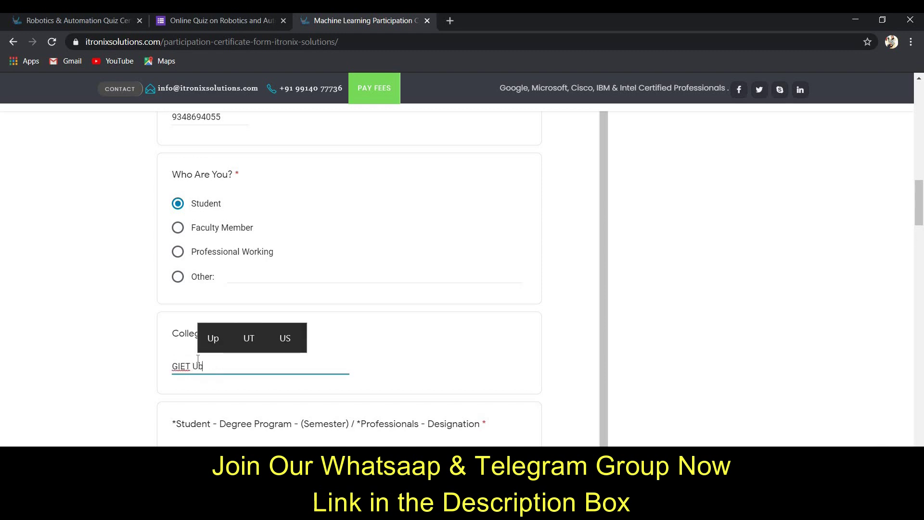
type("niver")
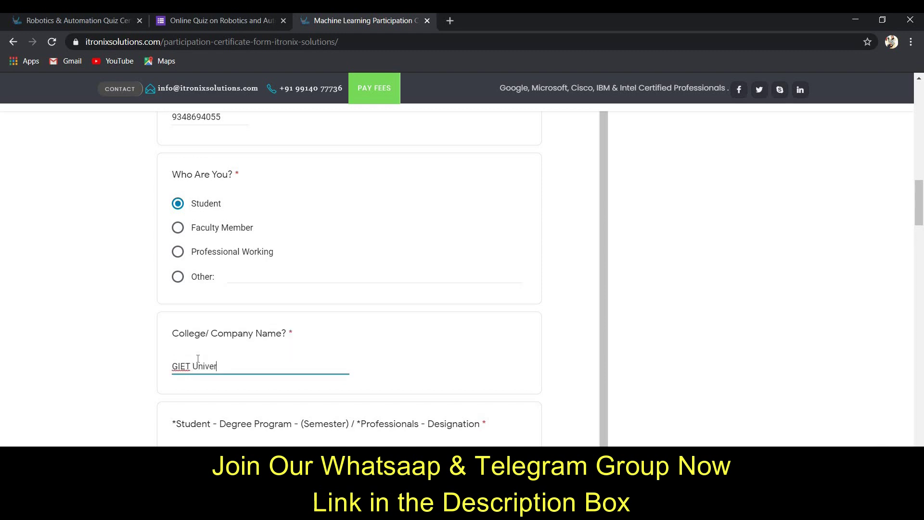
type("sity")
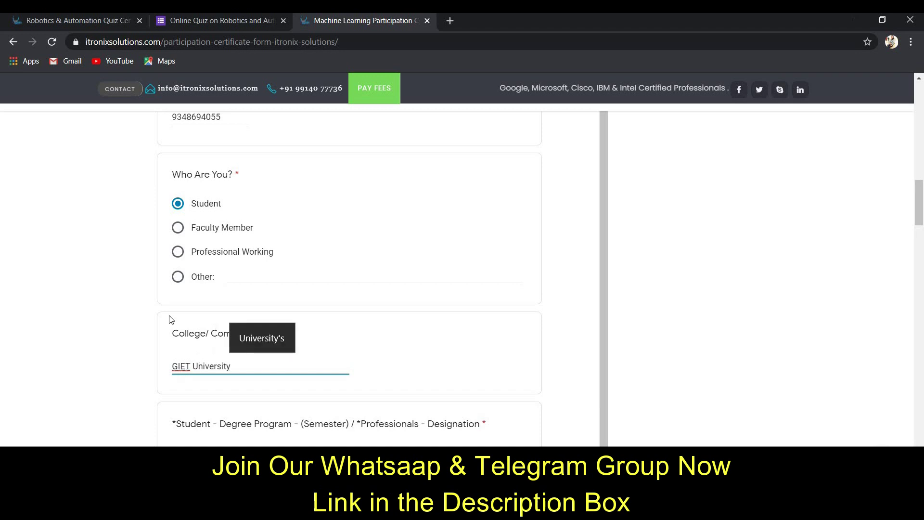
scroll(187, 322, "down", 3)
left_click(189, 336)
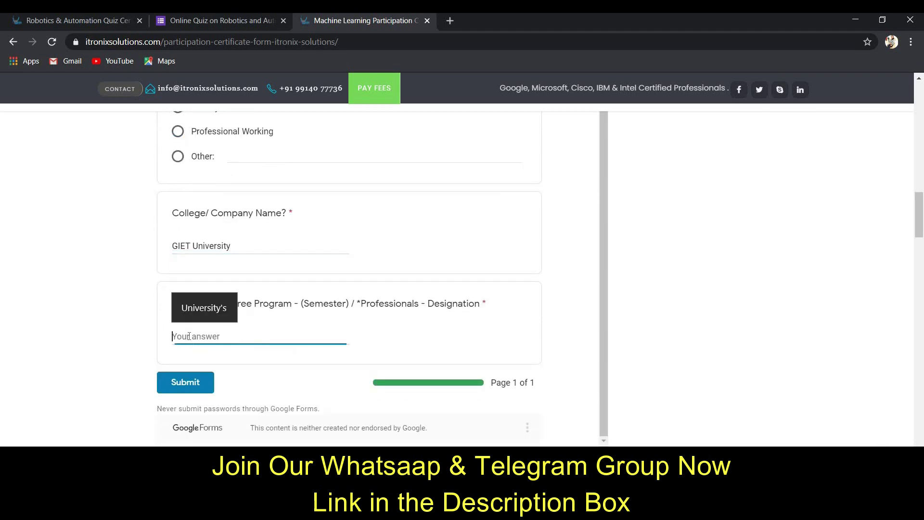
type("%")
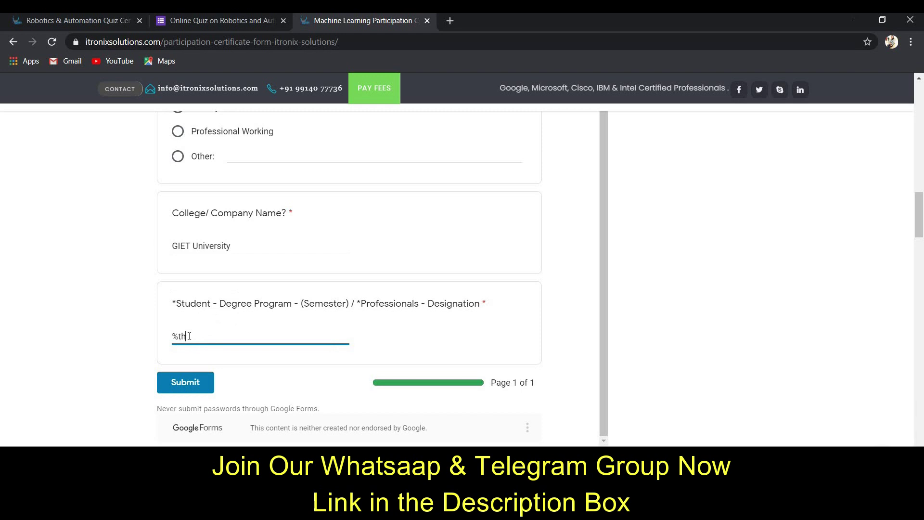
key("BackSpace")
Step: Enter '5th', submit the participation form, check its received confirmation, then return to Gmail
type("5th")
left_click(191, 392)
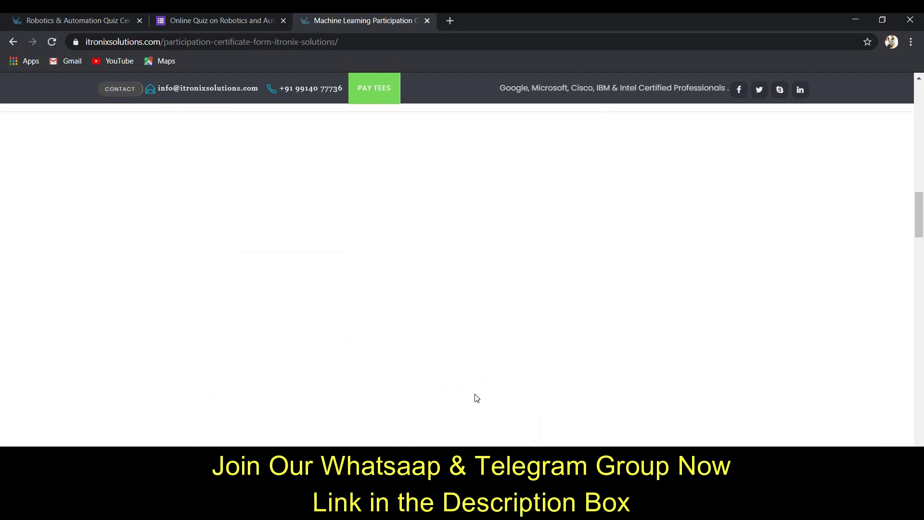
scroll(515, 349, "up", 10)
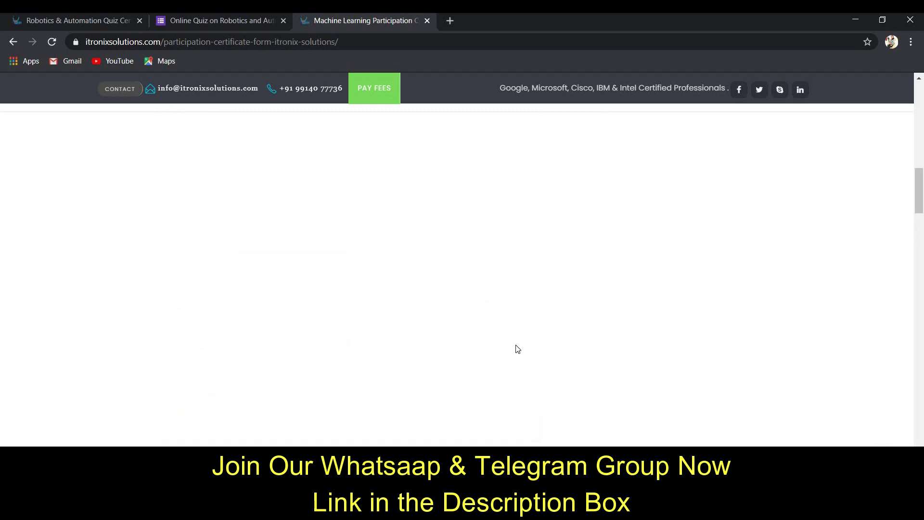
scroll(518, 349, "up", 4)
scroll(554, 342, "down", 3)
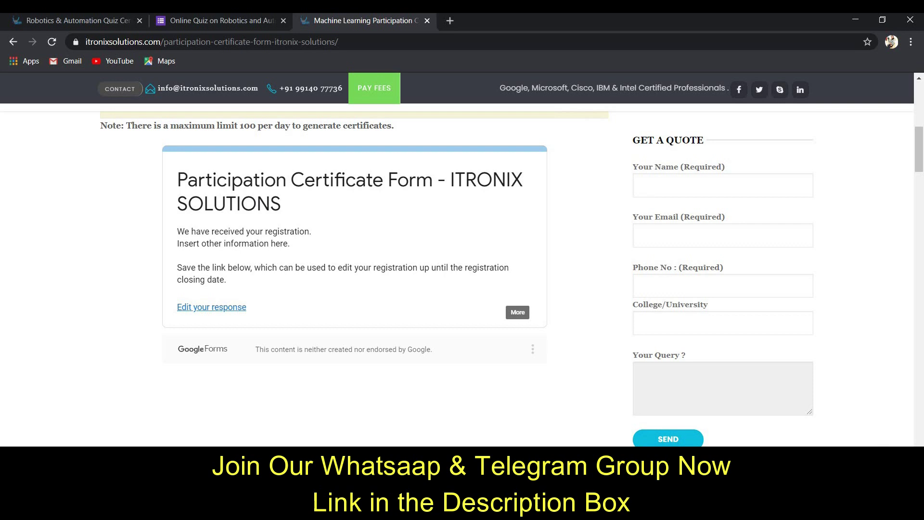
key("alt+Tab")
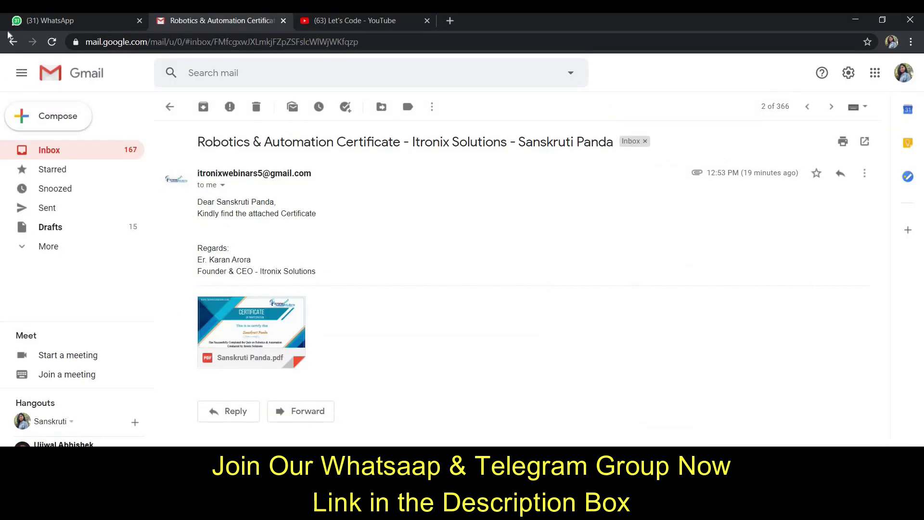
Step: Return to the inbox and open the Certificate of Participation email
left_click(12, 41)
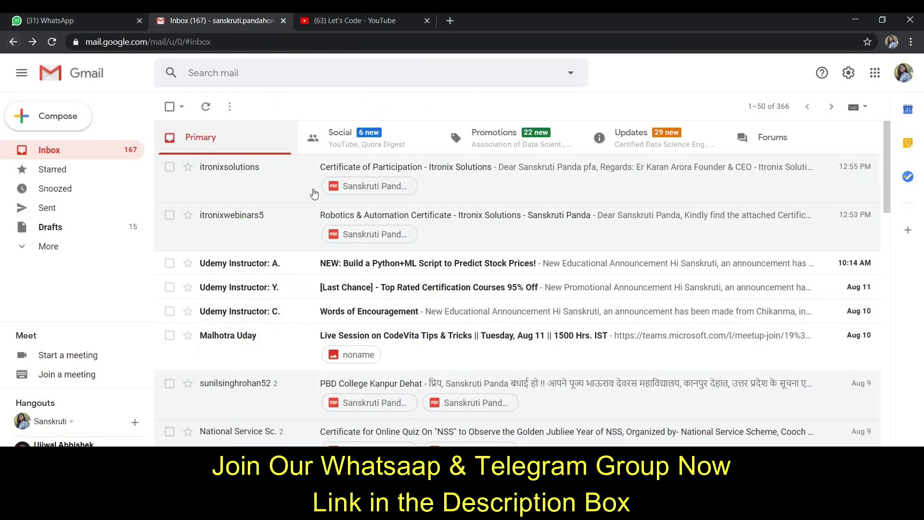
left_click(503, 191)
mouse_move(230, 352)
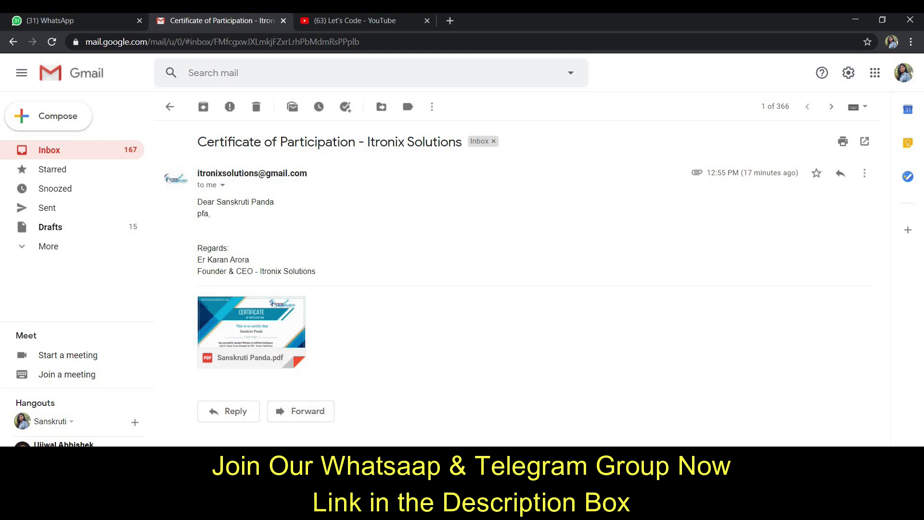
Step: Open the downloaded ml certificate PDF from the Downloads folder in Edge
key("alt+Tab")
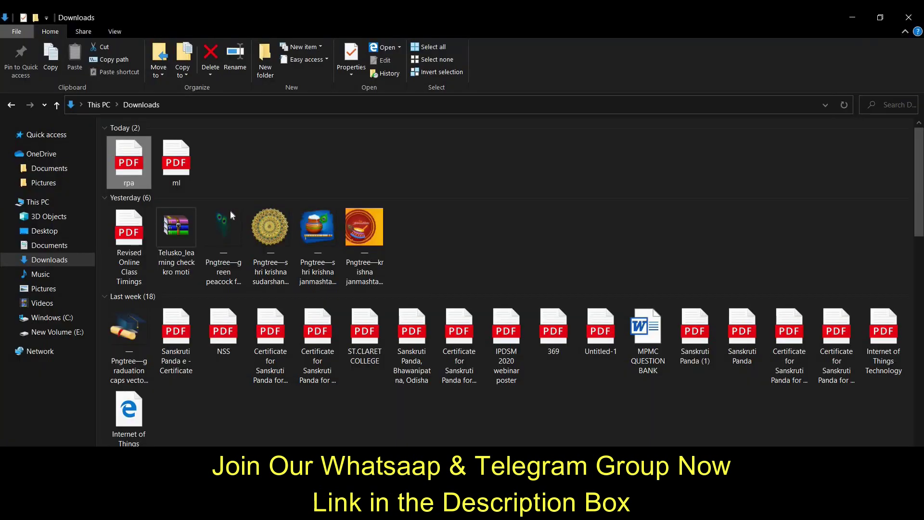
left_click(187, 170)
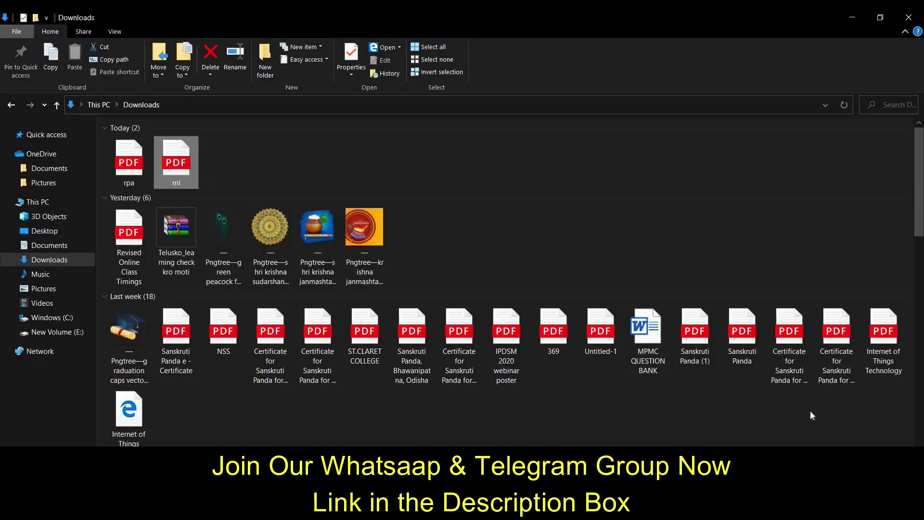
key("Return")
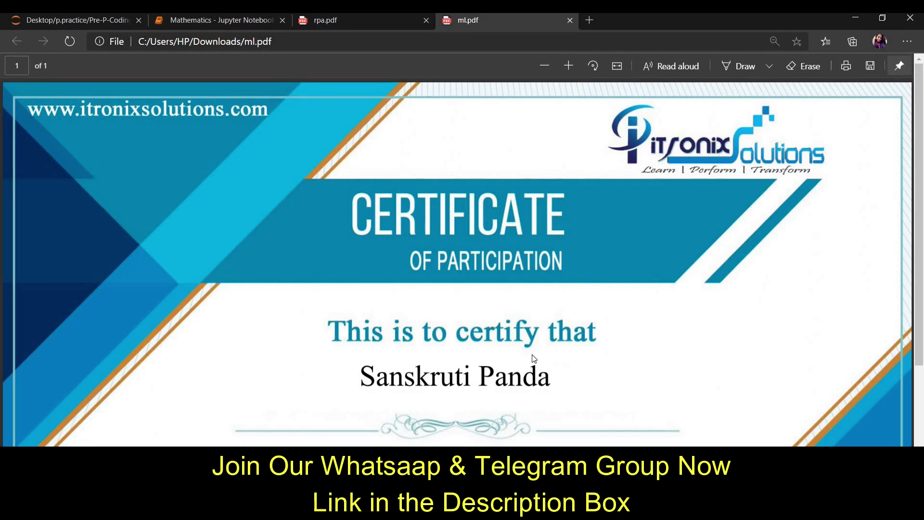
Step: Zoom ml.pdf out to 50% so the whole Artificial Intelligence webinar certificate fits
scroll(533, 359, "down", 5)
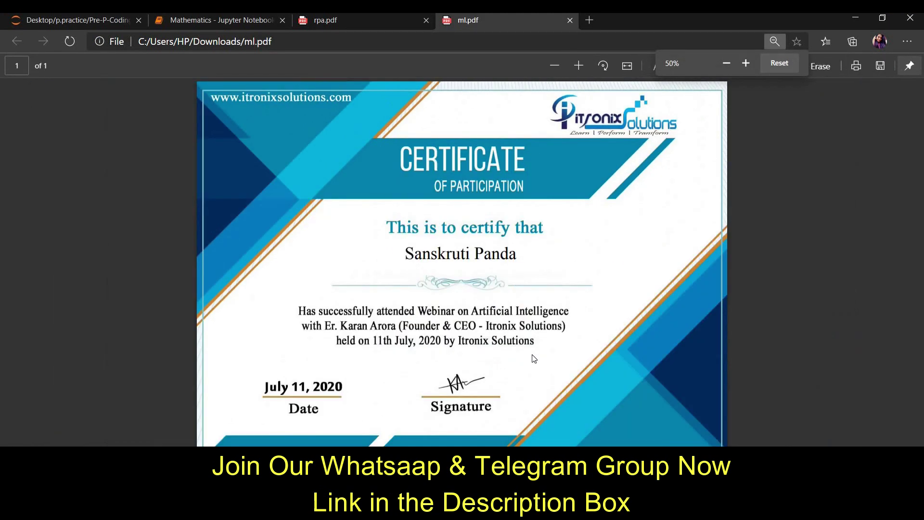